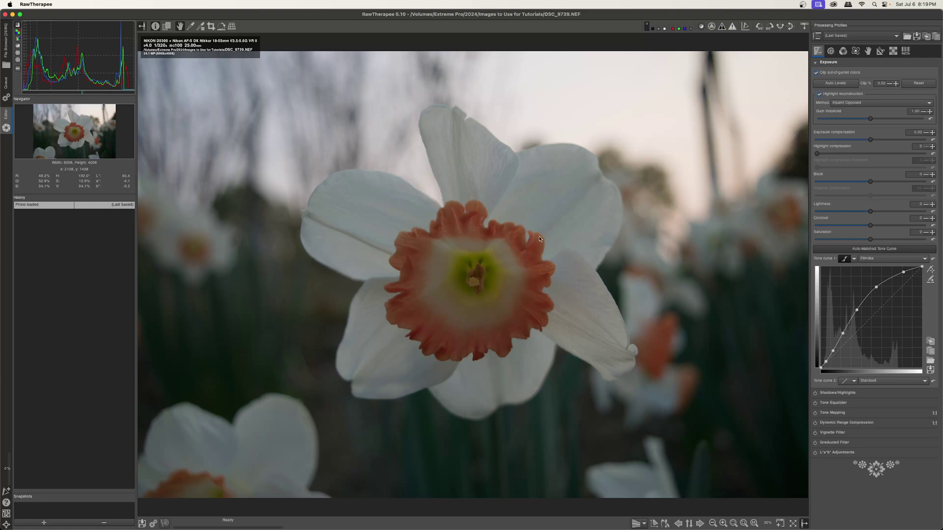
Step: Hide the camera info overlay and compare the Neutral and Last Saved profiles
left_click(156, 27)
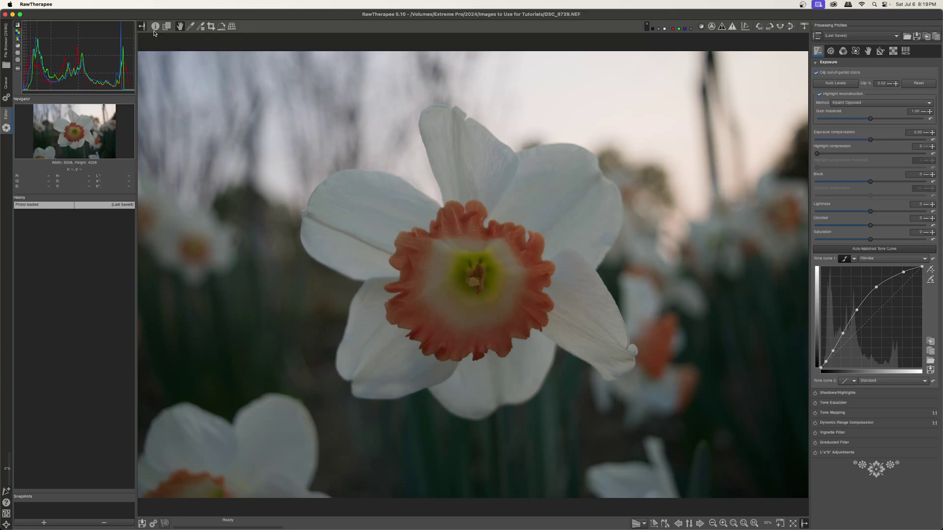
left_click(843, 36)
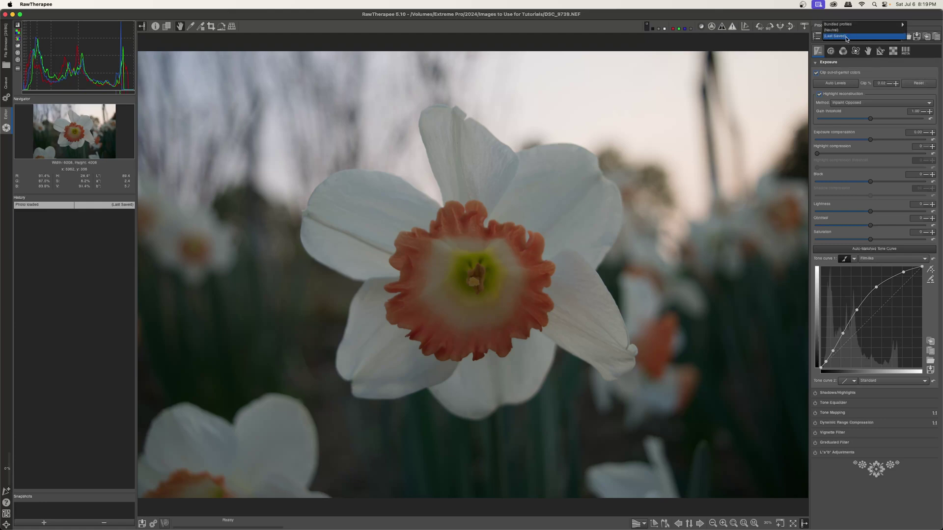
left_click(835, 30)
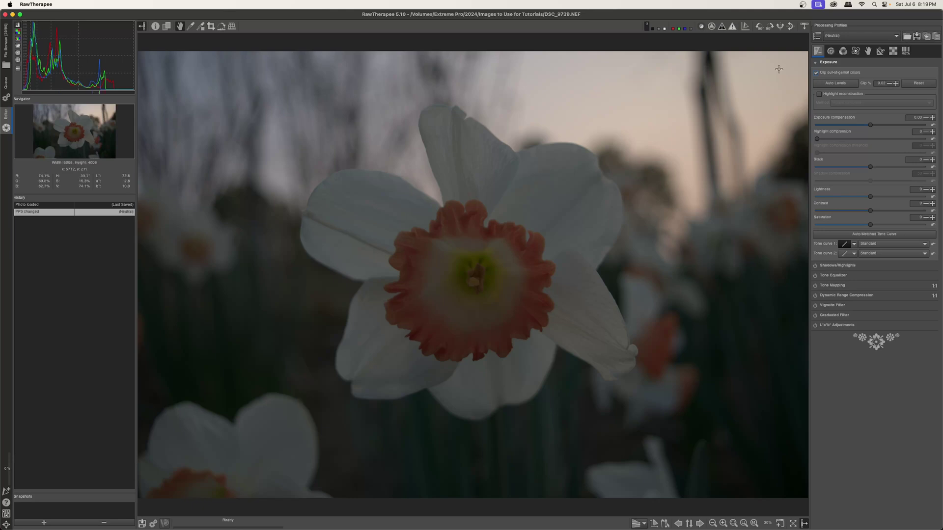
left_click(835, 35)
left_click(835, 41)
Step: Apply the Neutral processing profile to the daffodil photo
left_click(834, 36)
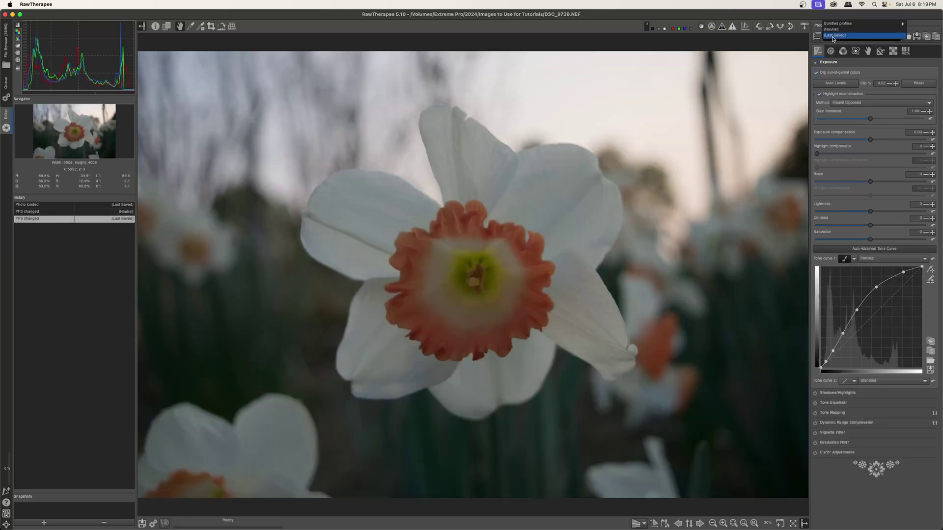
left_click(833, 36)
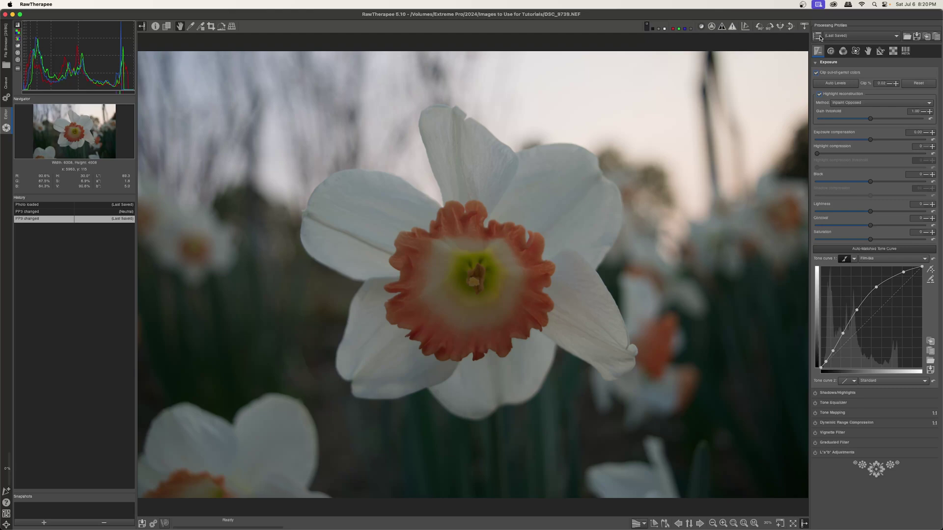
left_click(835, 37)
left_click(845, 32)
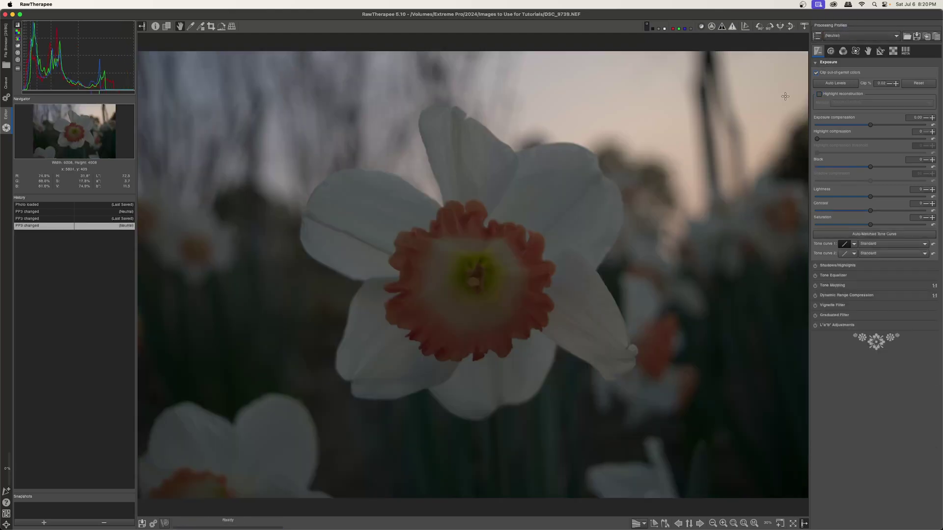
left_click(882, 51)
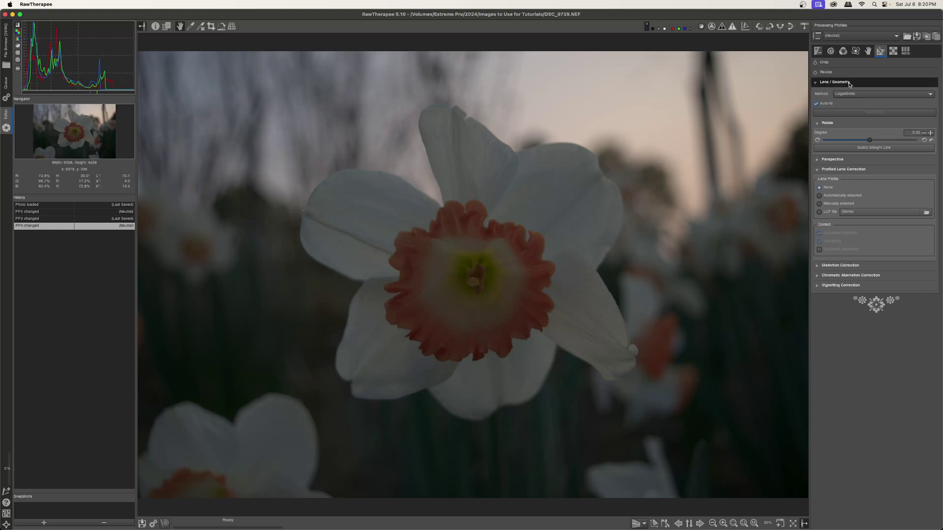
Step: Set Profiled Lens Correction to Automatically selected after briefly trying manual selection
left_click(821, 197)
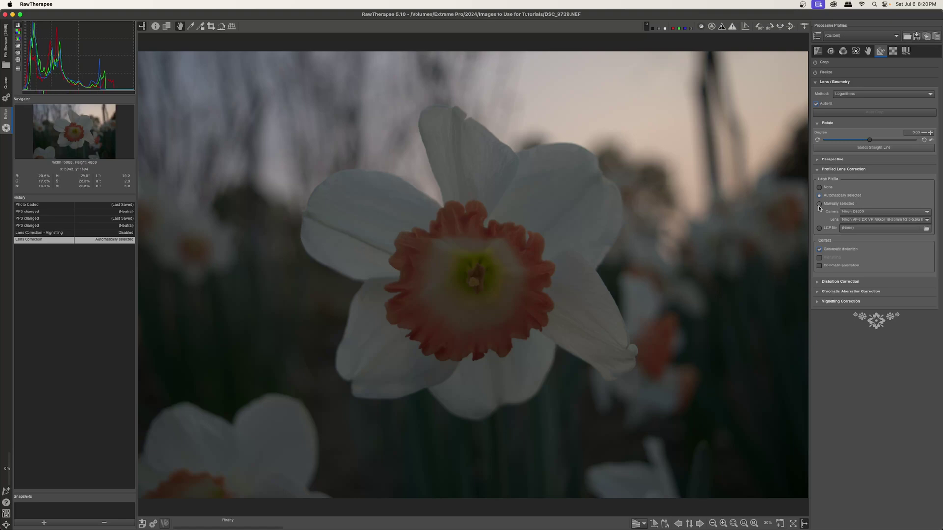
left_click(820, 205)
left_click(819, 196)
left_click(818, 51)
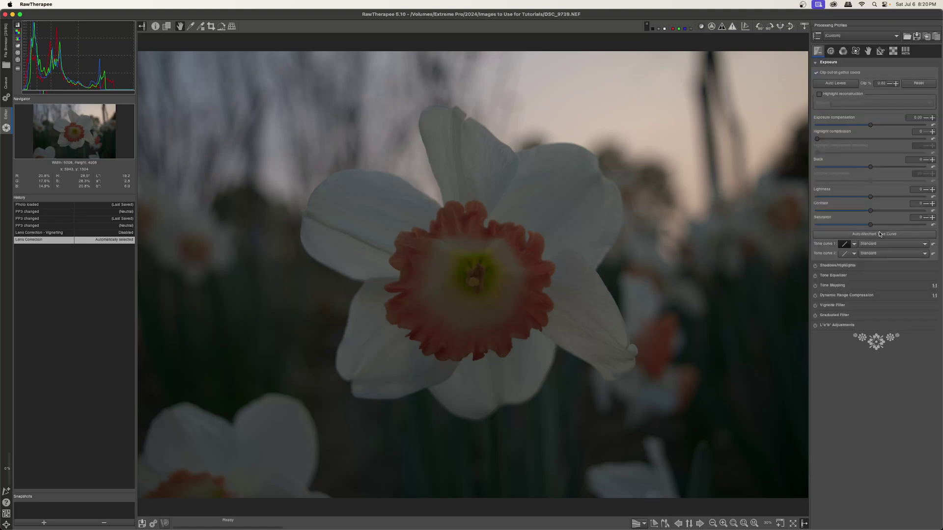
Step: Set Tone curve 1 to Standard and shape it into an S-curve
left_click(855, 247)
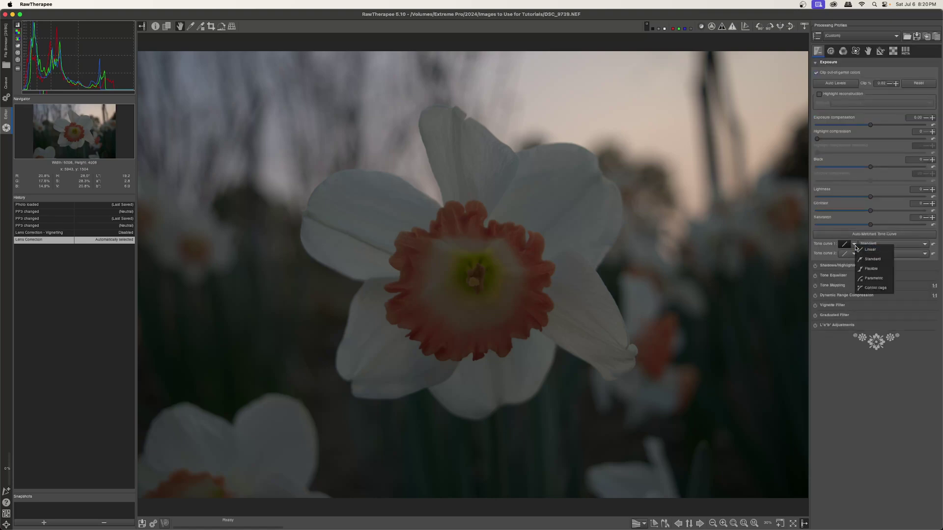
left_click(880, 261)
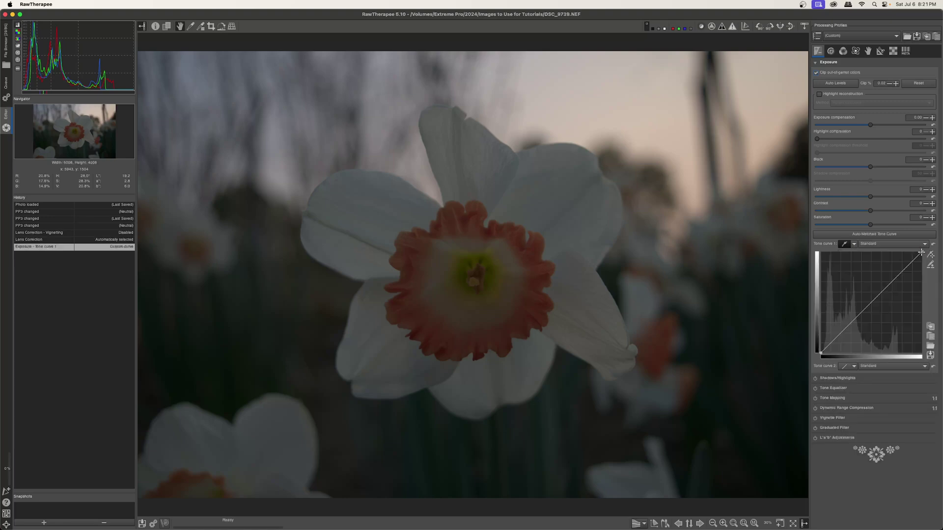
mouse_move(921, 253)
left_mouse_down()
mouse_move(864, 254)
mouse_move(922, 254)
left_mouse_up()
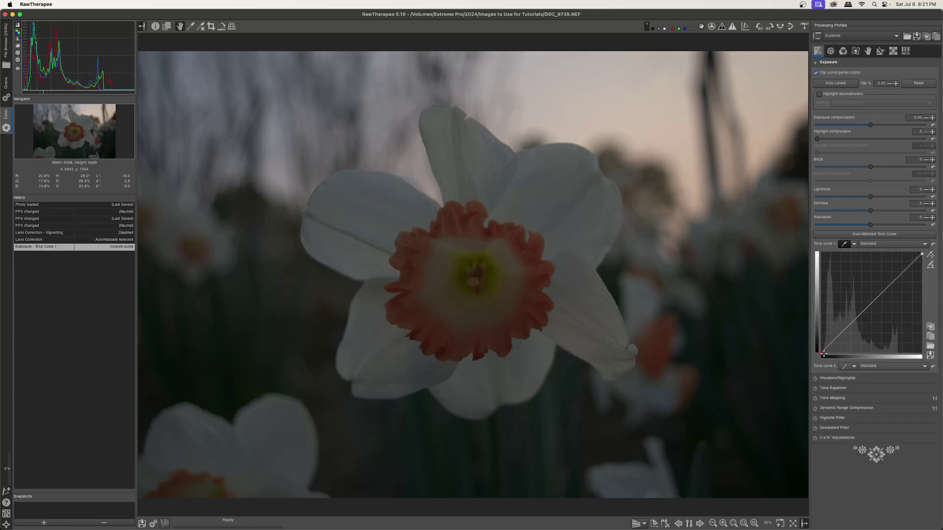
left_click_drag(821, 353, 816, 355)
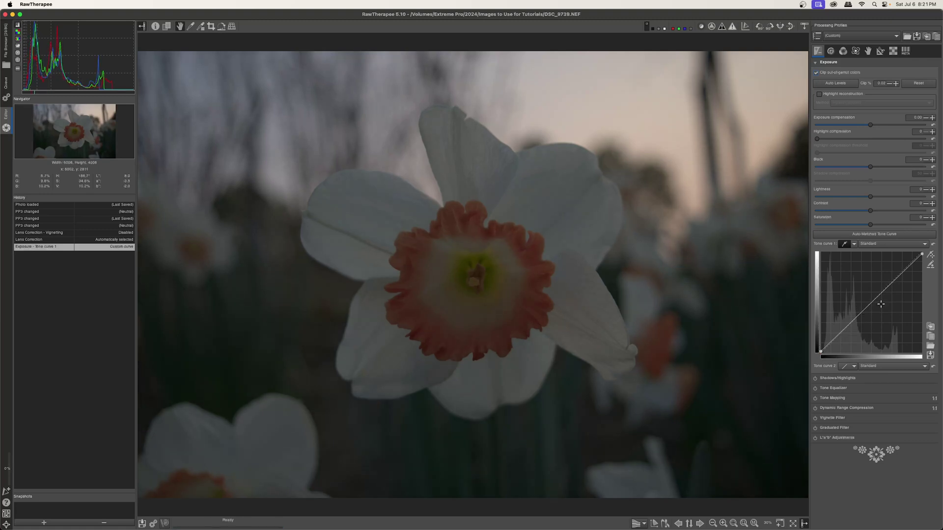
left_click(896, 276)
left_click_drag(896, 276, 892, 269)
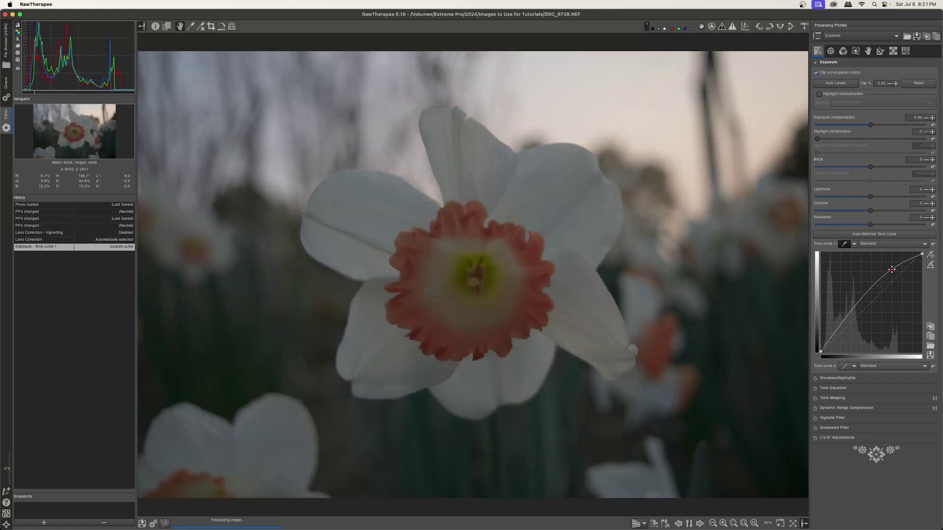
left_click_drag(852, 314, 851, 323)
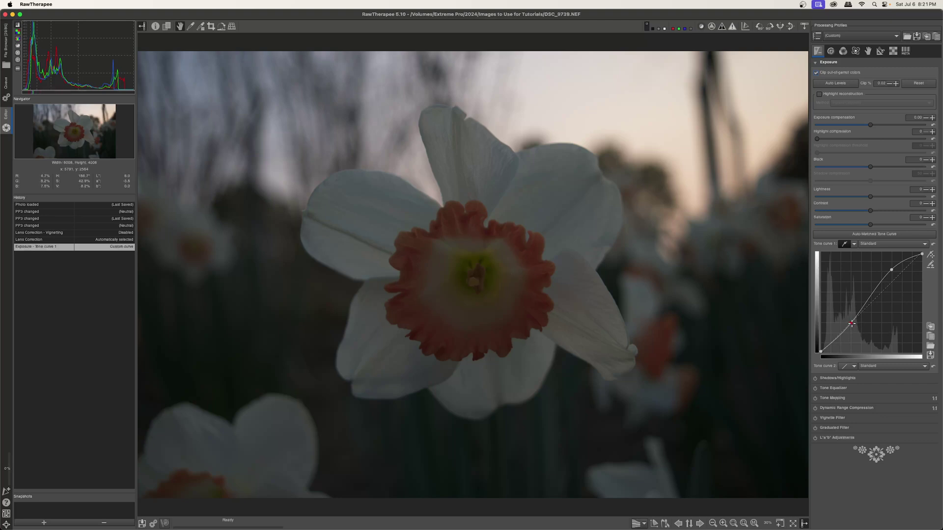
left_click_drag(853, 328, 829, 347)
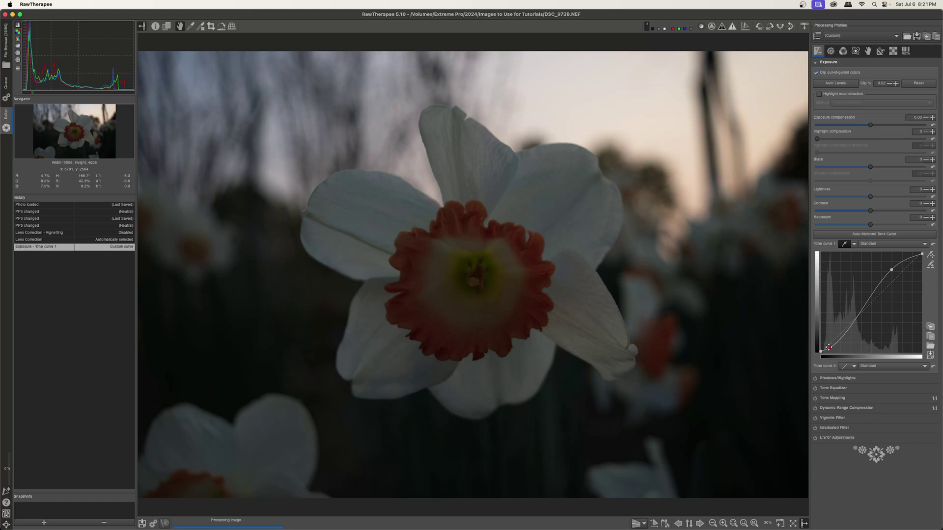
left_click_drag(891, 270, 848, 316)
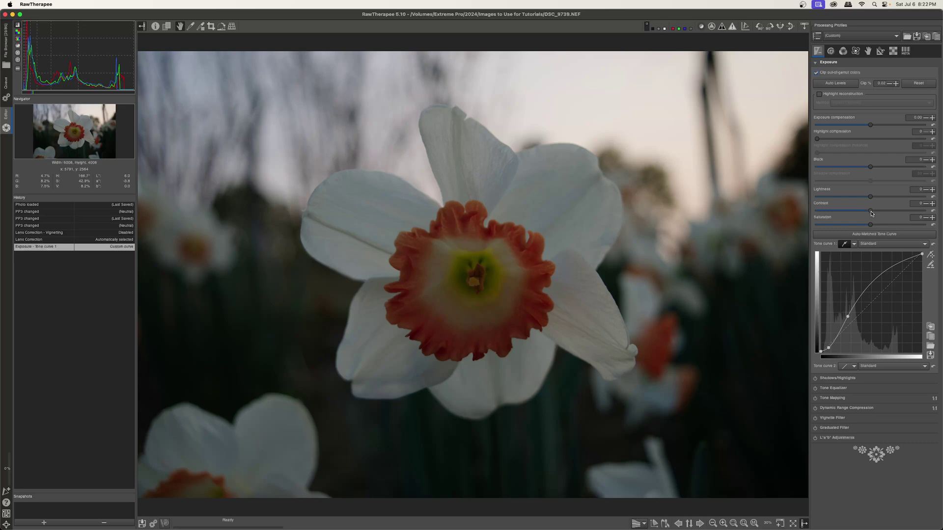
Step: Raise Contrast to 5 and add a point near the curve's dark end
left_click_drag(872, 212, 880, 201)
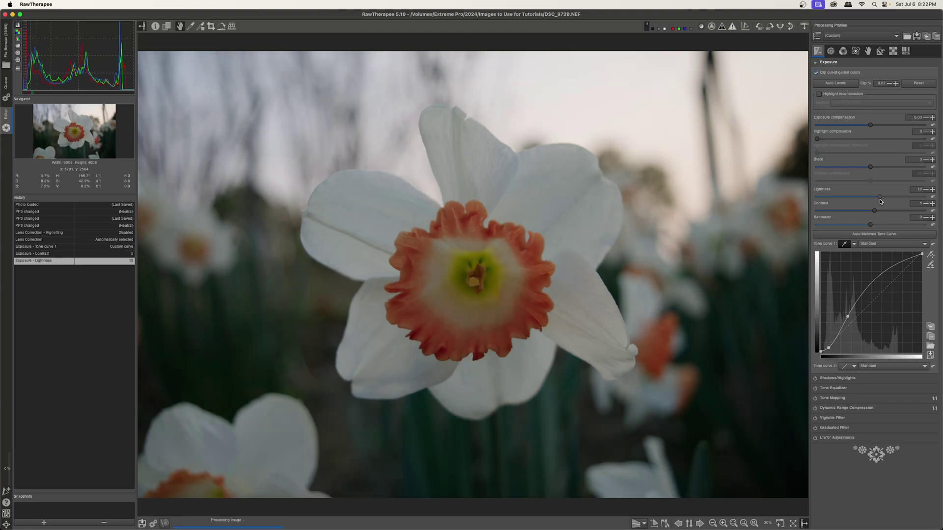
left_click(829, 348)
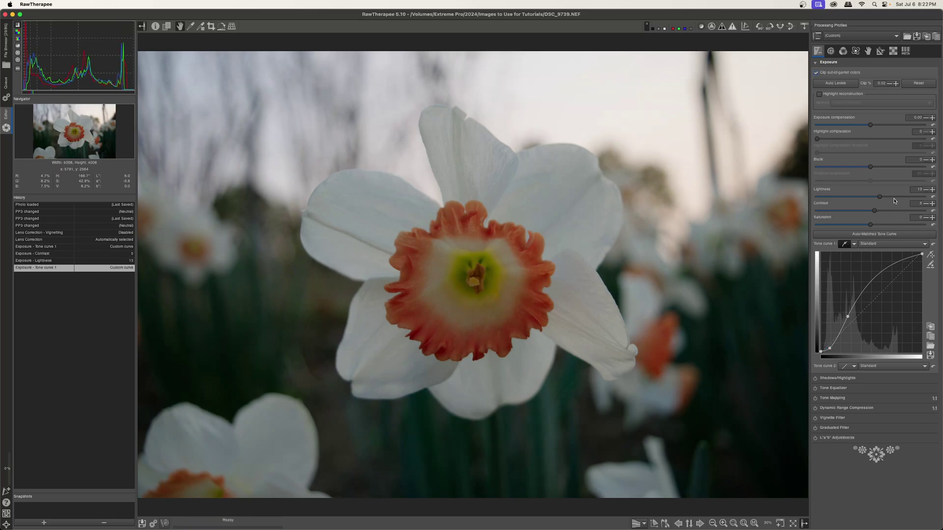
left_click(825, 62)
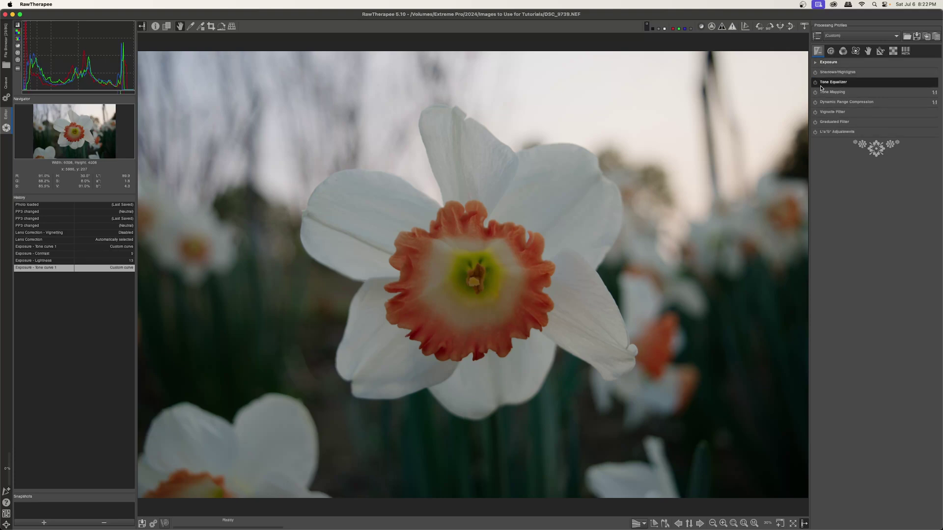
Step: Enable Unsharp Mask sharpening at Amount 400, inspecting the petals at 100%
left_click(831, 51)
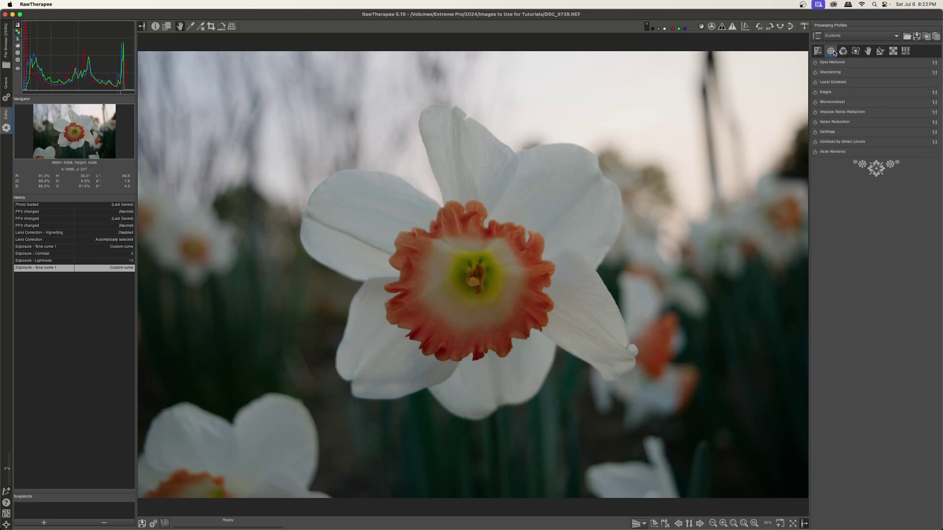
left_click(816, 72)
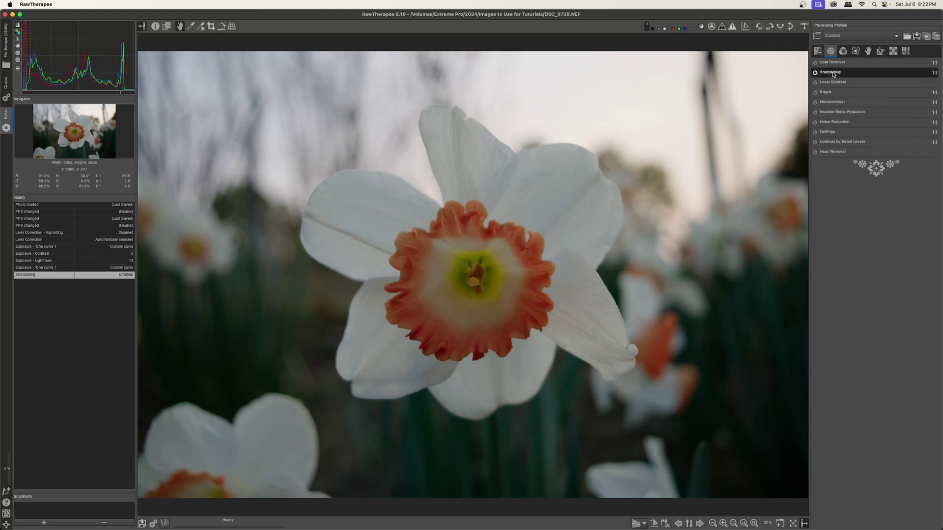
left_click(832, 72)
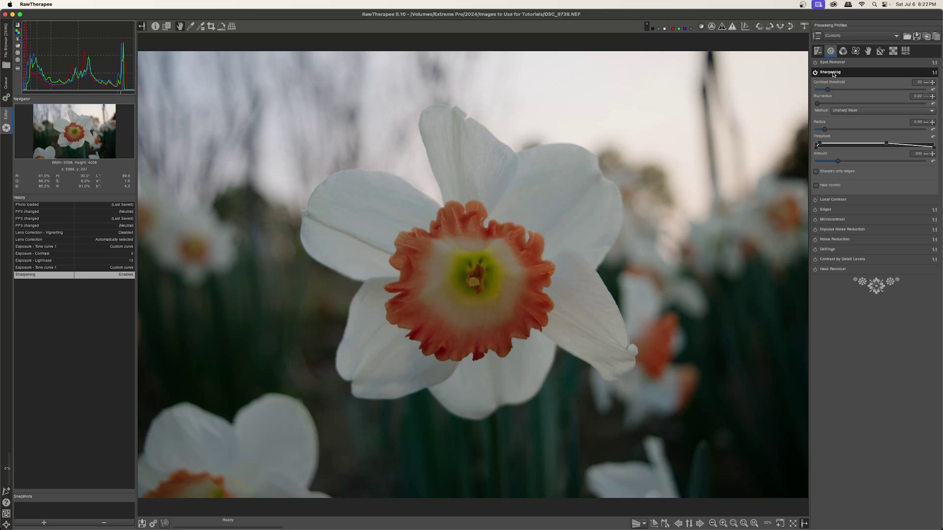
left_click(754, 523)
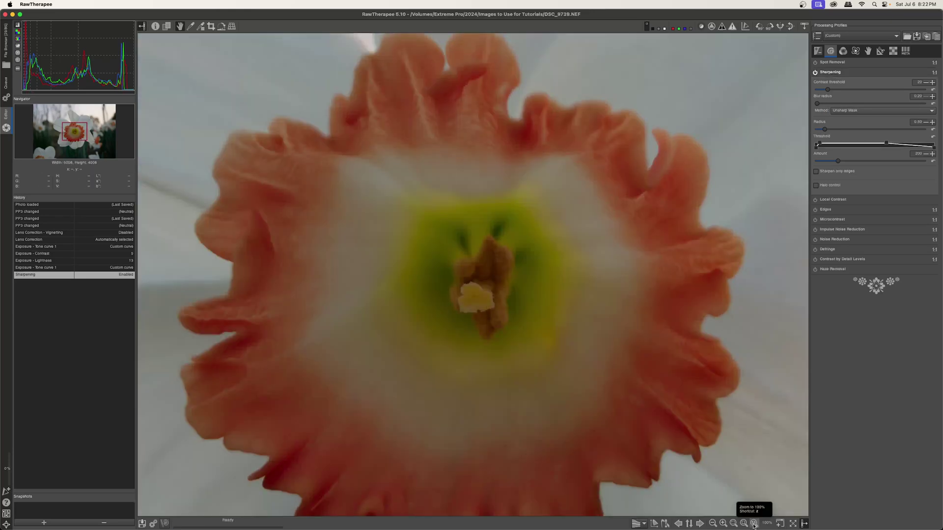
left_click_drag(487, 135, 653, 331)
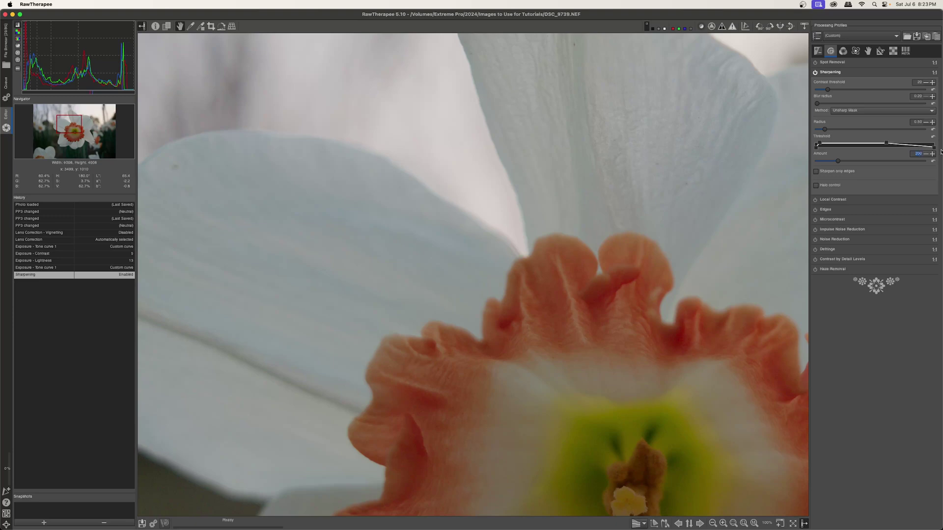
key("Return")
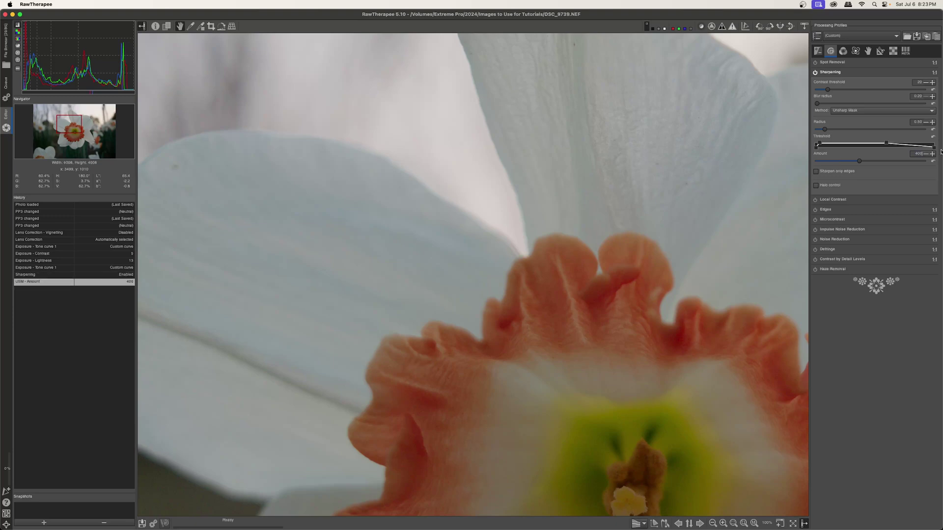
Step: Toggle sharpening off and on to compare, then fit the whole flower in view
left_click(816, 72)
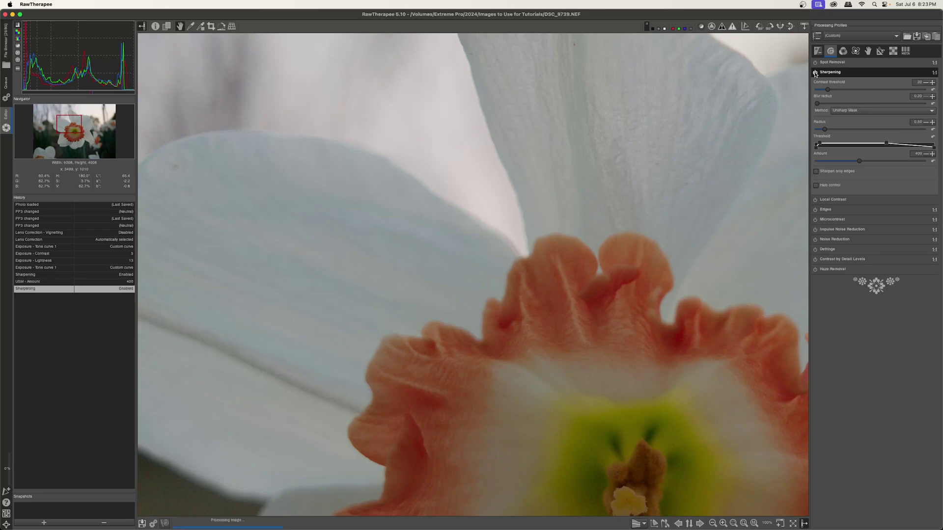
left_click(816, 72)
left_click(816, 73)
scroll(659, 266, "down", 5)
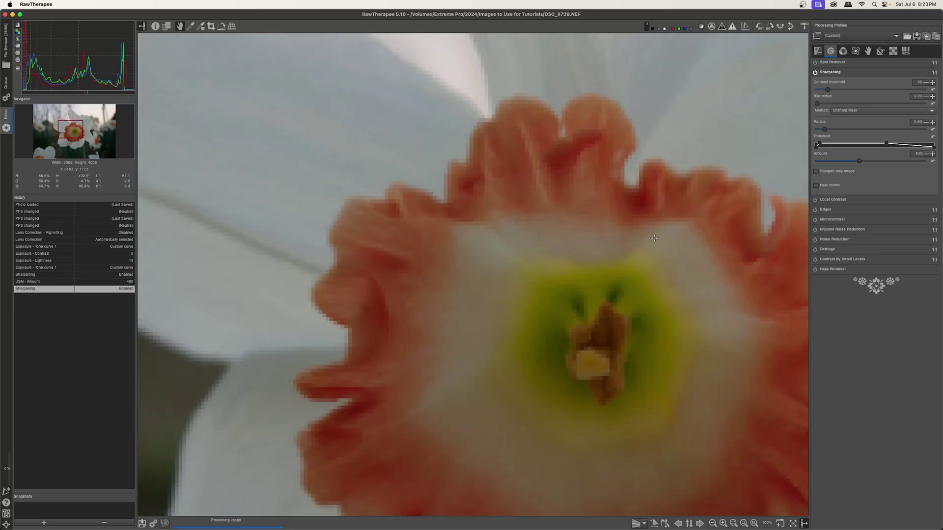
left_click(745, 524)
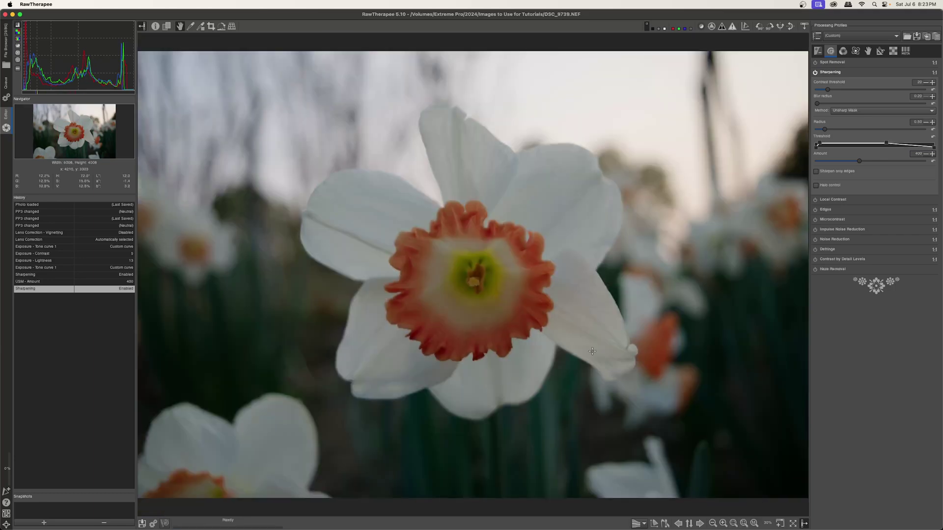
left_click(843, 50)
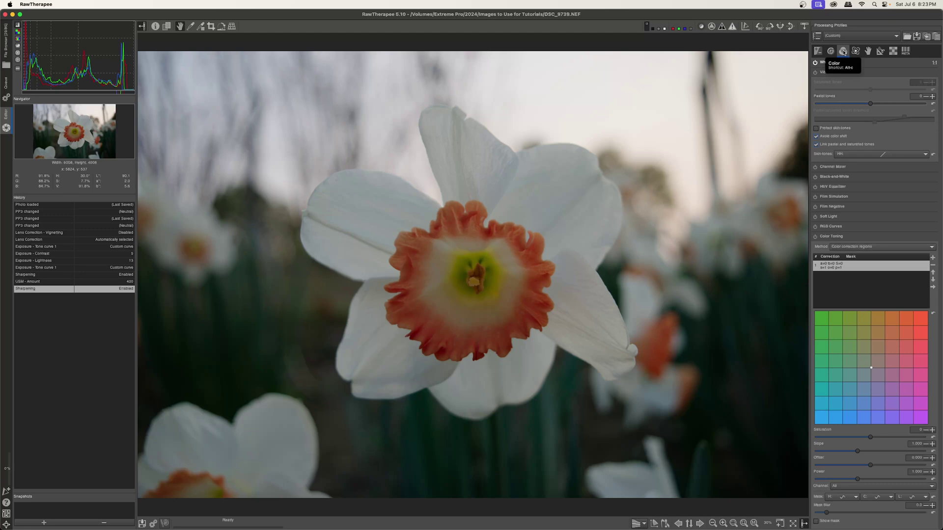
Step: Enable Vibrance with Protect skin-tones ticked and Pastel tones at 30
left_click(815, 74)
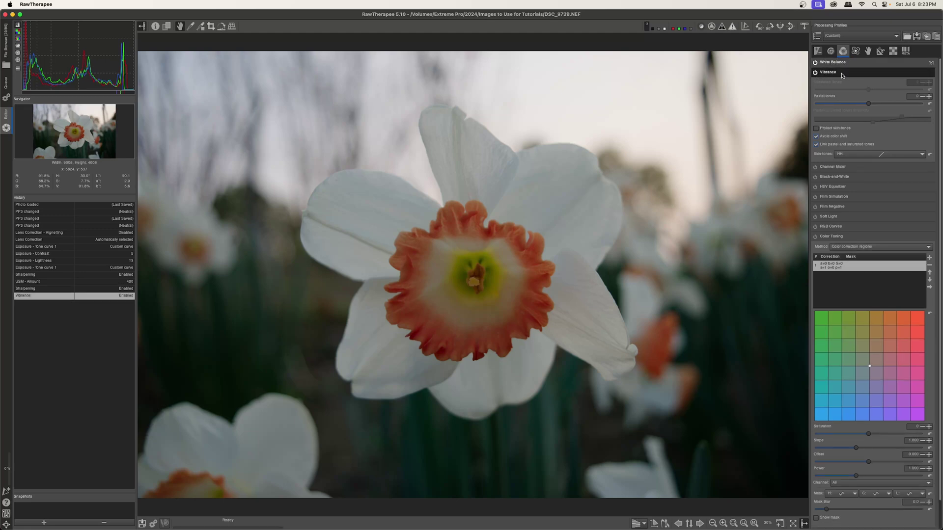
left_click(816, 129)
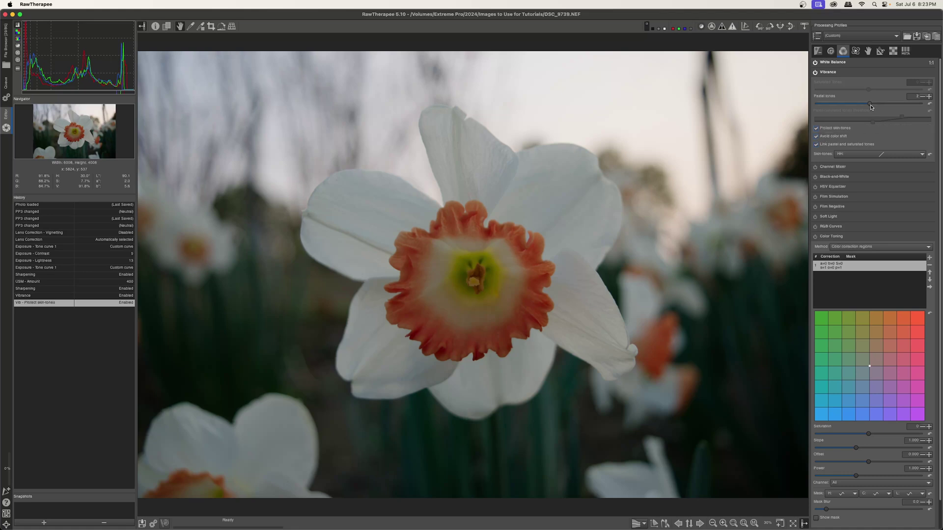
left_click_drag(871, 107, 887, 110)
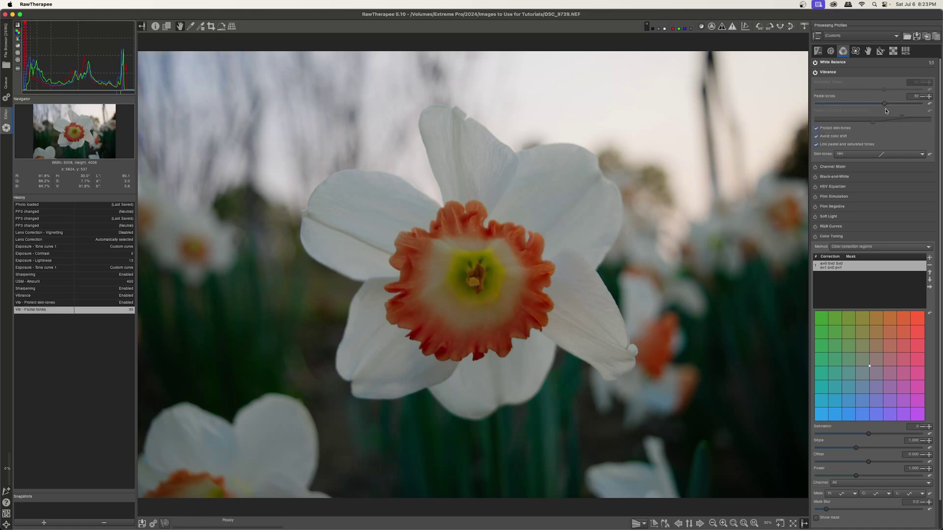
Step: Enable Soft Light at strength 30, keeping exposure saturation at 0
left_click(818, 50)
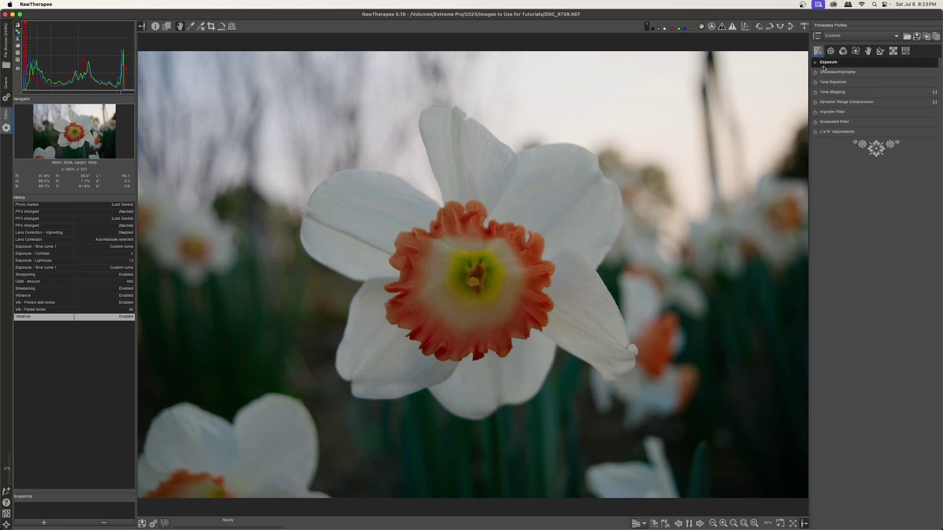
left_click(824, 67)
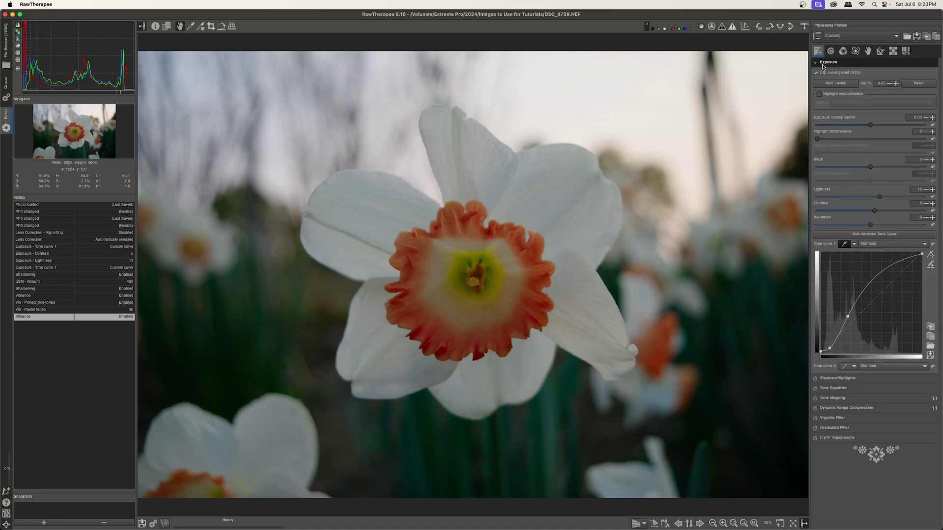
left_click(872, 228)
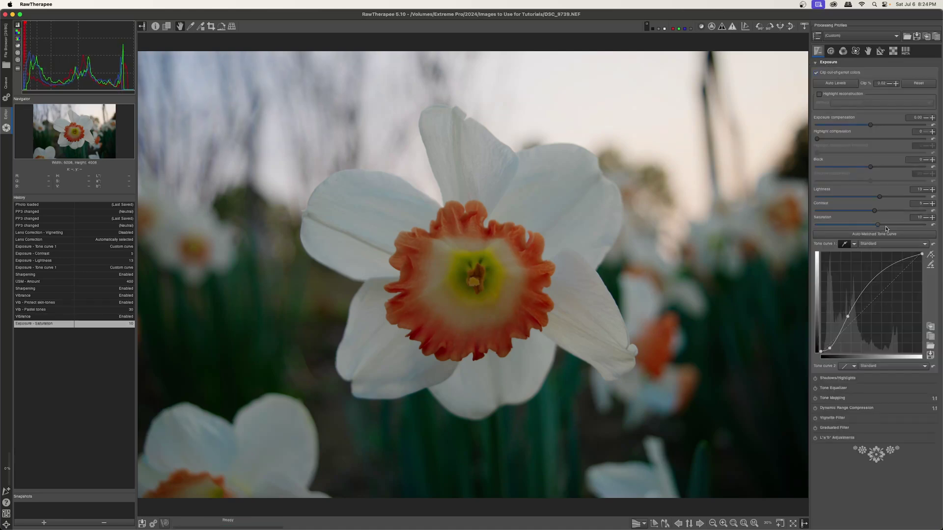
key("alt+c")
left_click(816, 218)
left_click(816, 218)
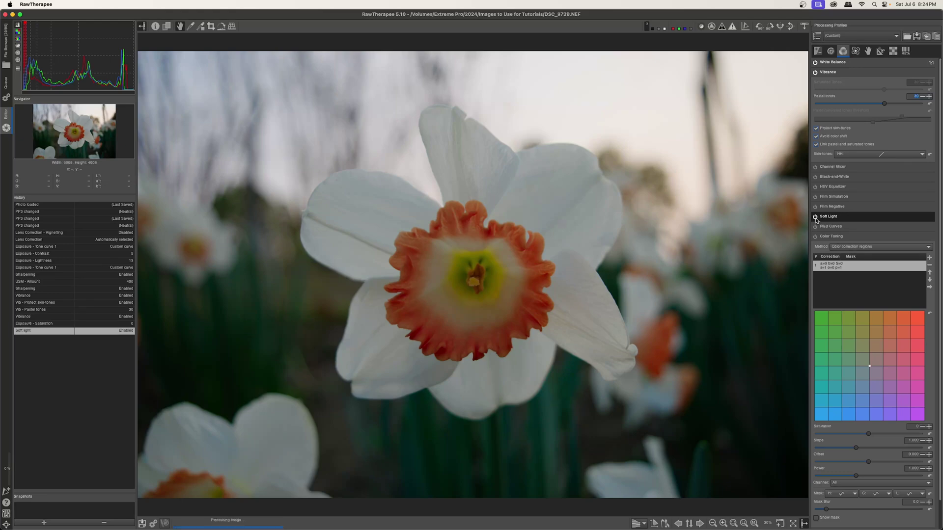
left_click(828, 218)
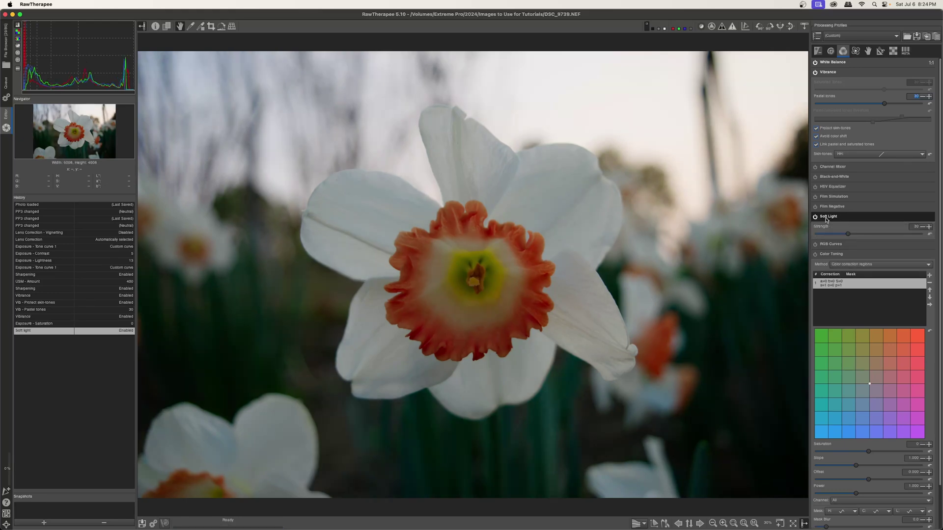
left_click(851, 235)
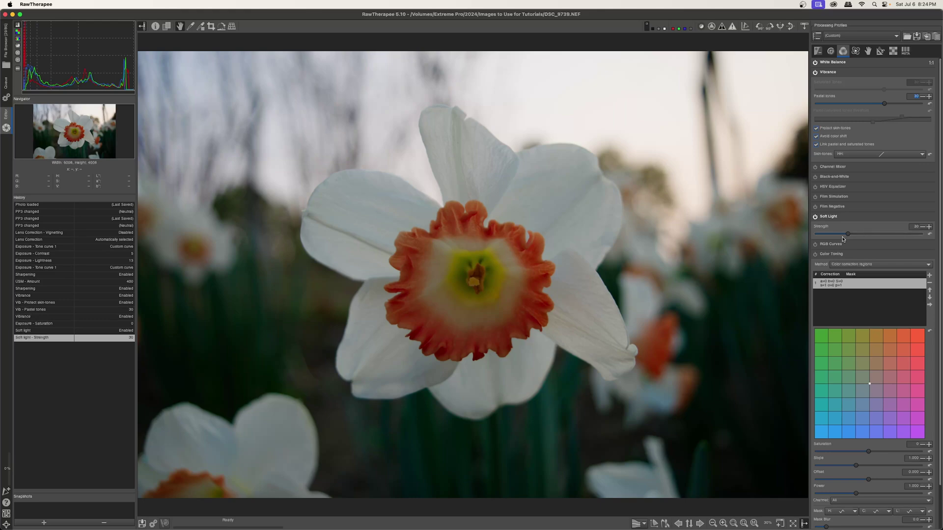
left_click(825, 217)
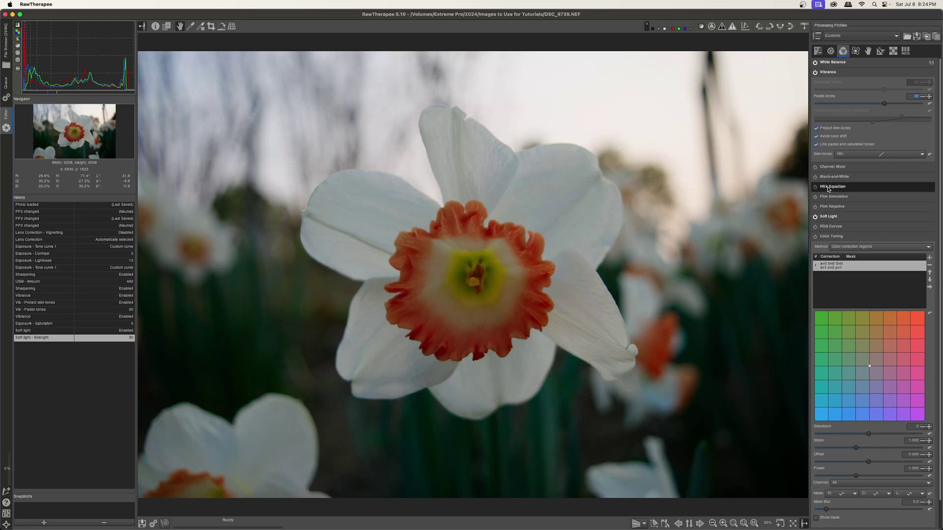
left_click(843, 189)
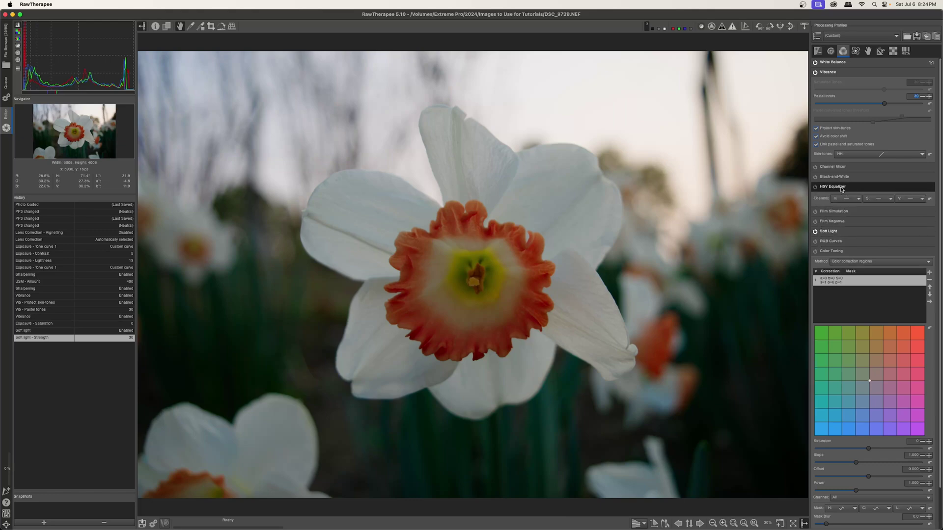
Step: Enable HSV Equalizer with an Equalizer V curve, brighten reds, and remove extra points
left_click(816, 187)
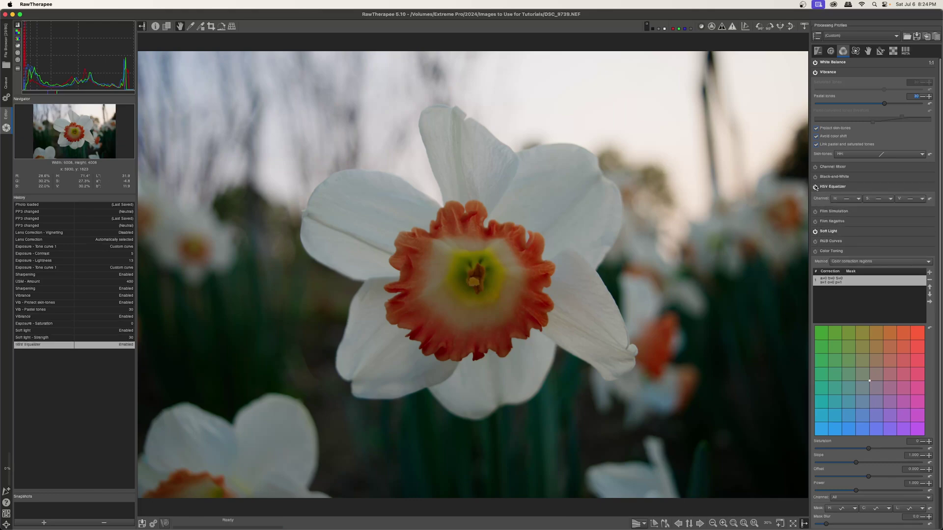
left_click(922, 199)
left_click(922, 214)
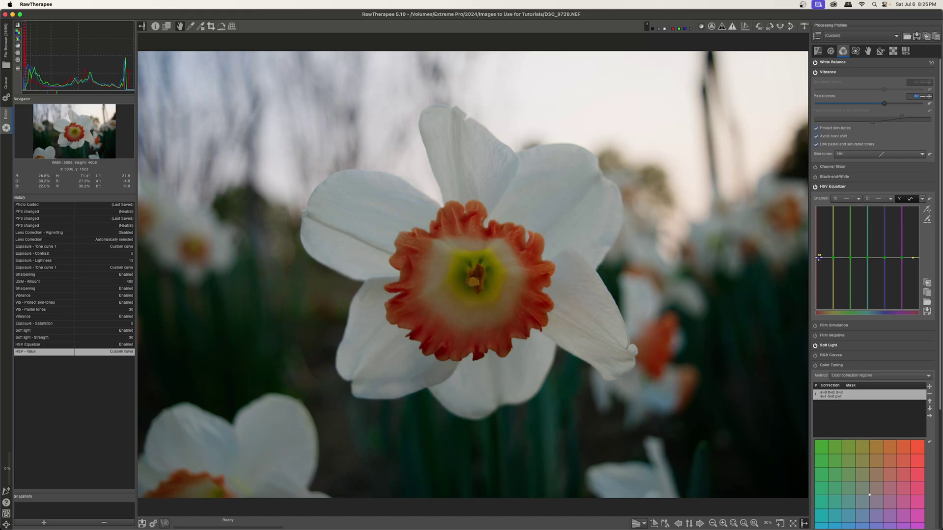
left_click_drag(819, 257, 816, 245)
left_click_drag(832, 257, 850, 319)
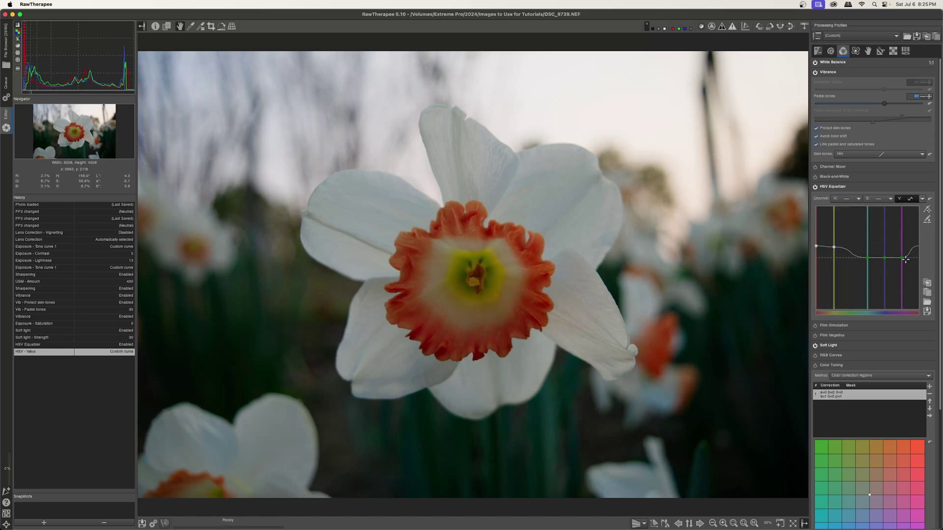
left_click_drag(905, 259, 906, 320)
left_click_drag(835, 246, 778, 290)
left_click_drag(867, 257, 780, 280)
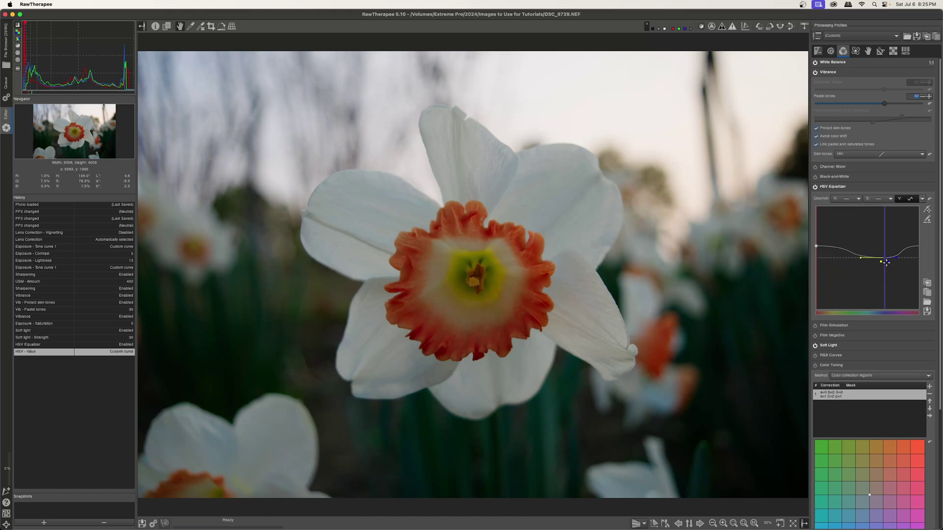
Step: Darken the blue hues, compare with the equalizer off, and fine-tune the red and blue points
left_click_drag(885, 258, 890, 299)
left_click(820, 227)
left_click(815, 188)
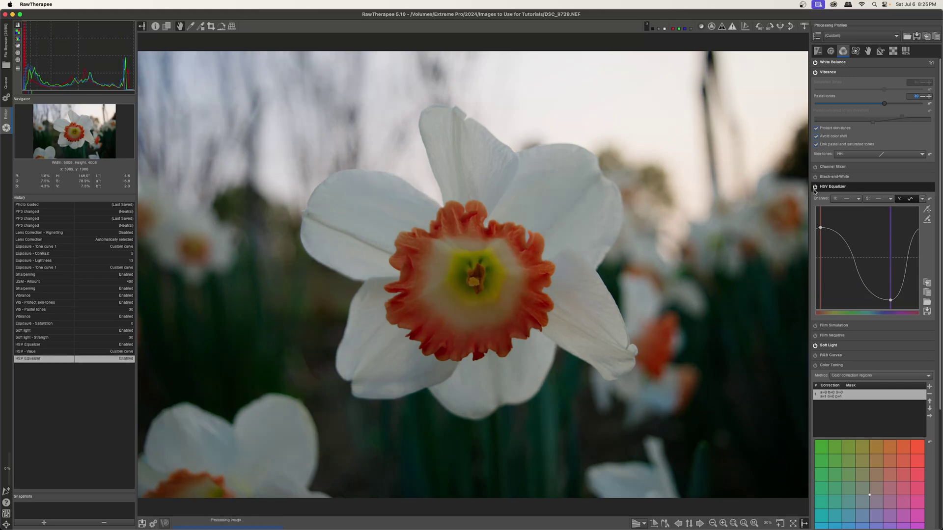
left_click_drag(891, 299, 890, 288)
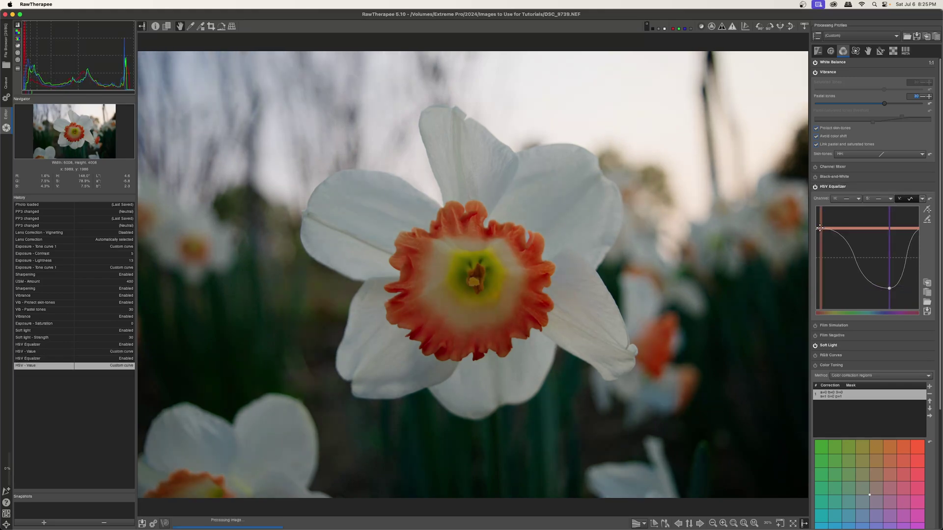
left_click_drag(820, 227, 821, 232)
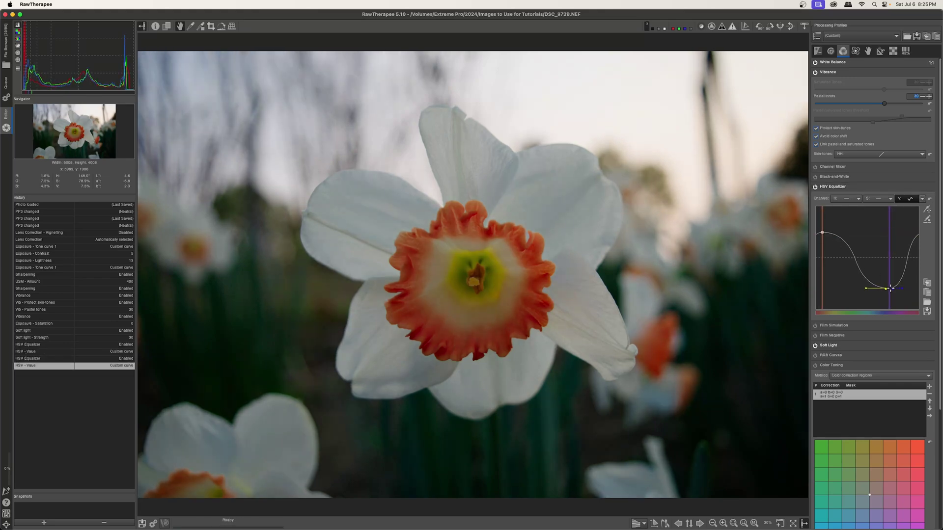
left_click_drag(890, 289, 884, 288)
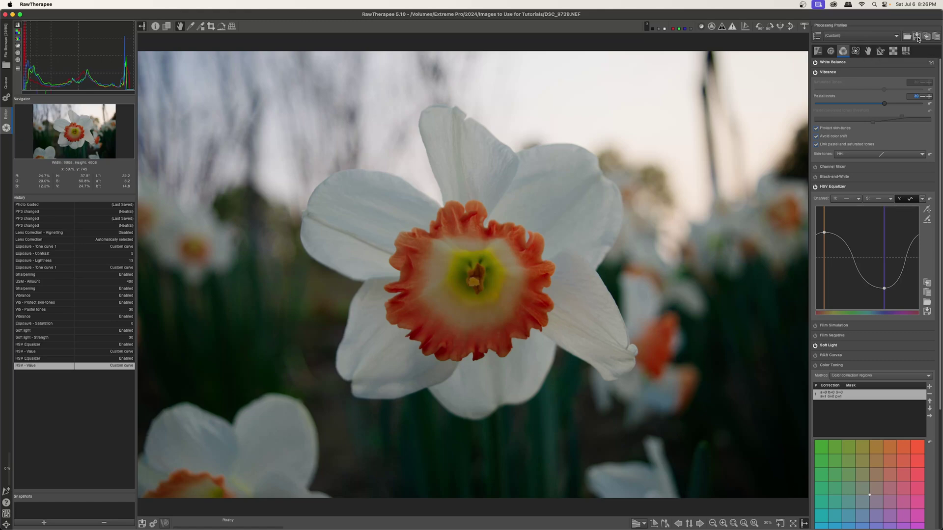
Step: Cancel the parameters-to-save window and raise Exposure compensation to 2.41
left_click(918, 37, "ctrl")
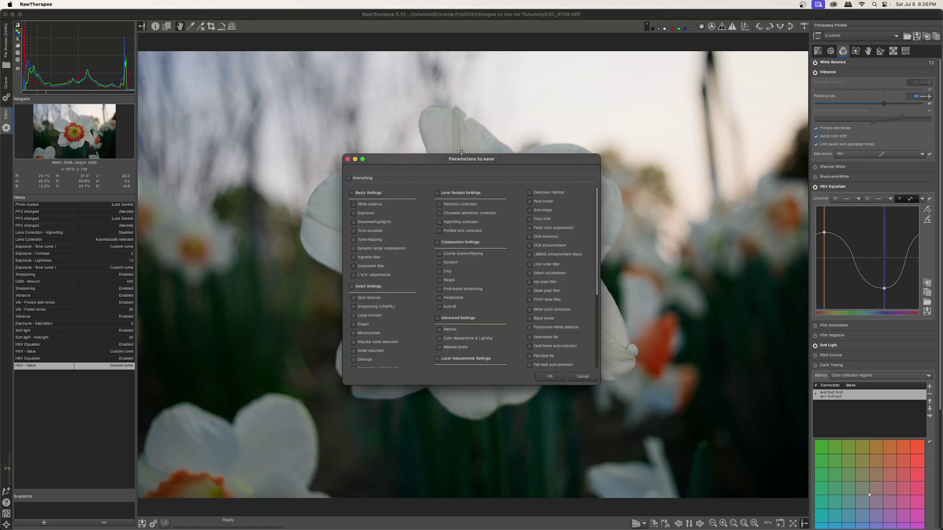
left_click_drag(460, 158, 481, 101)
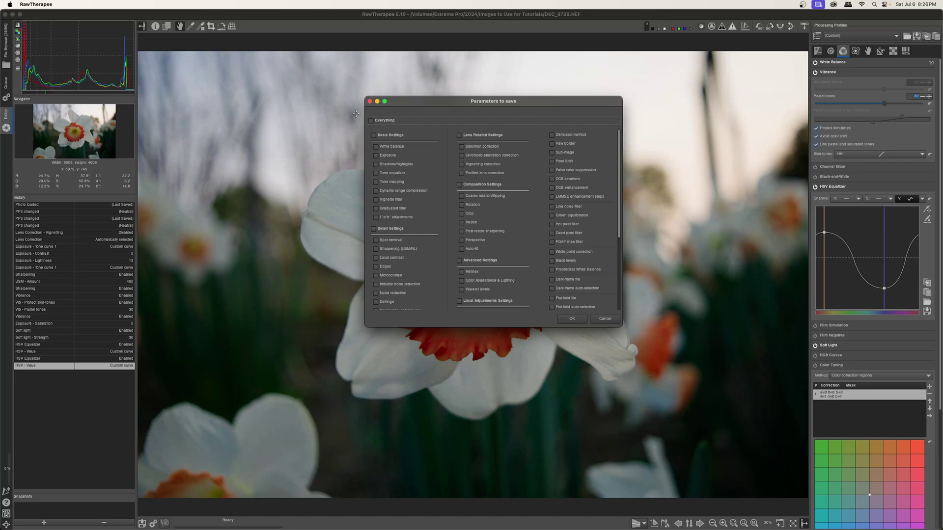
left_click(606, 318)
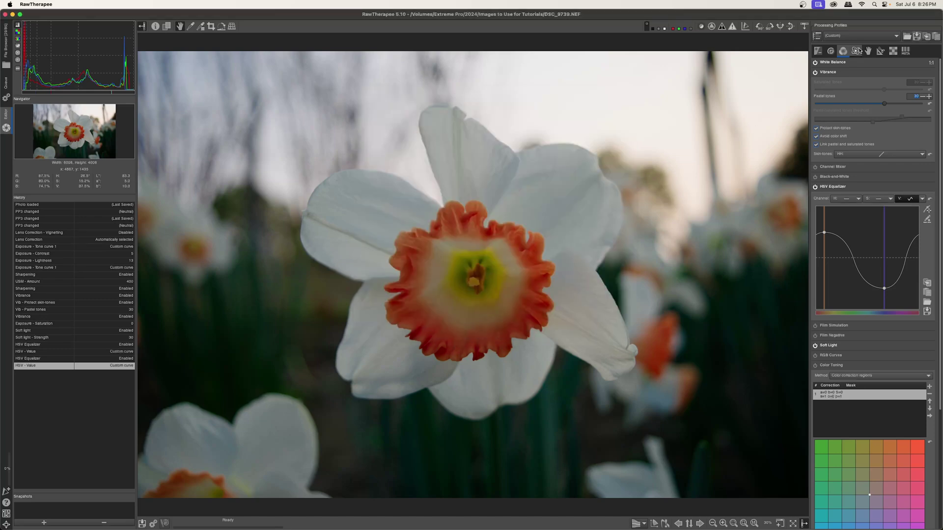
left_click(817, 50)
left_click_drag(871, 126, 885, 126)
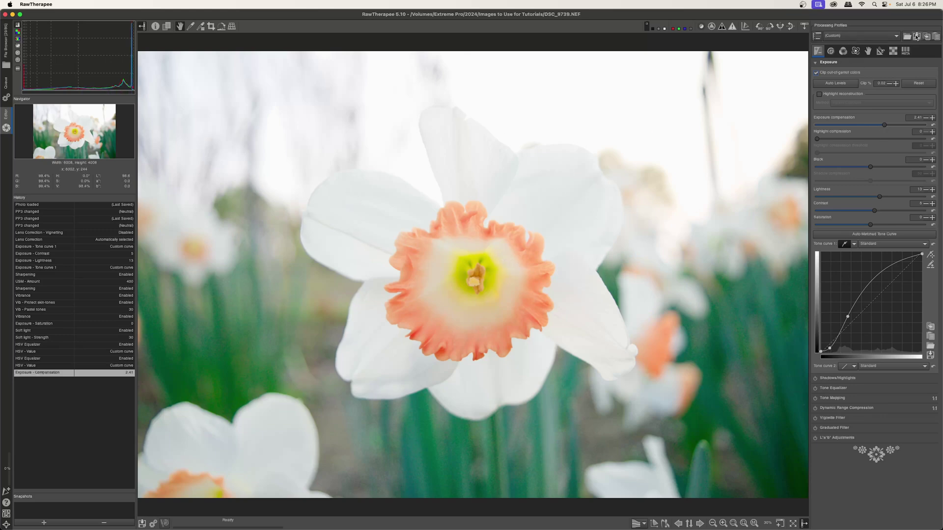
Step: Tick Everything except Exposure in parameters to save, cancel, and reset exposure compensation to 0.00
left_click(916, 37, "ctrl")
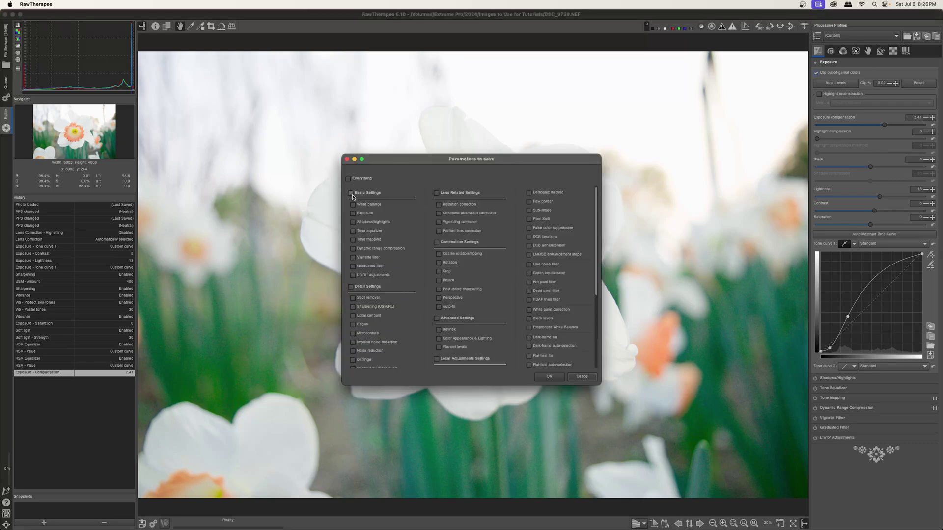
left_click(349, 178)
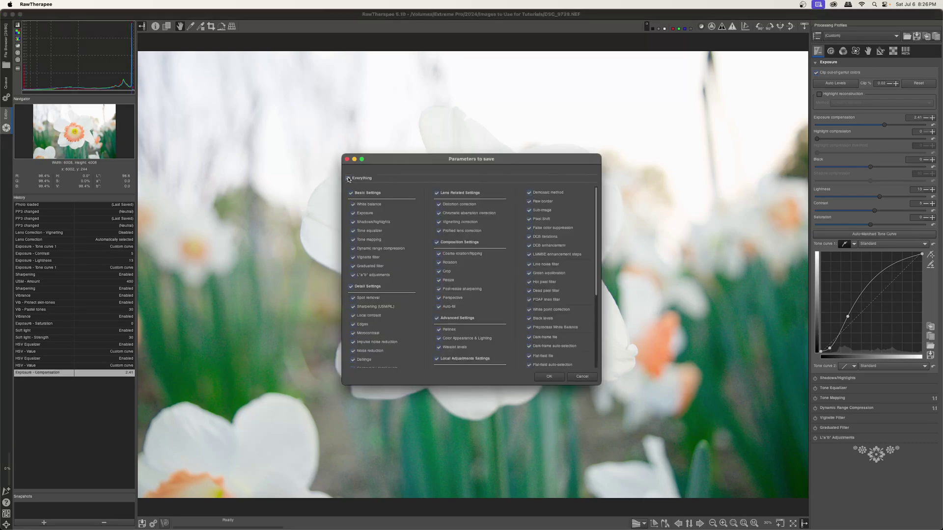
left_click(353, 213)
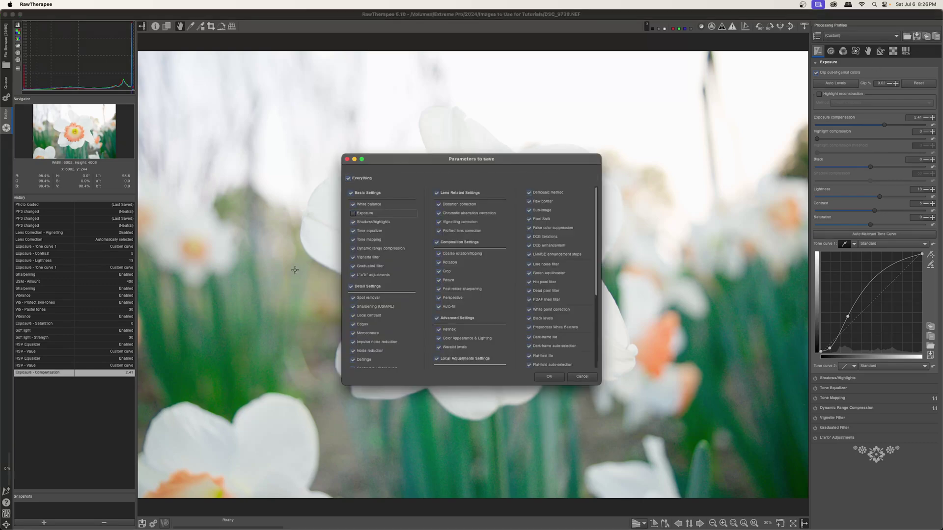
left_click(584, 377)
left_click(933, 125)
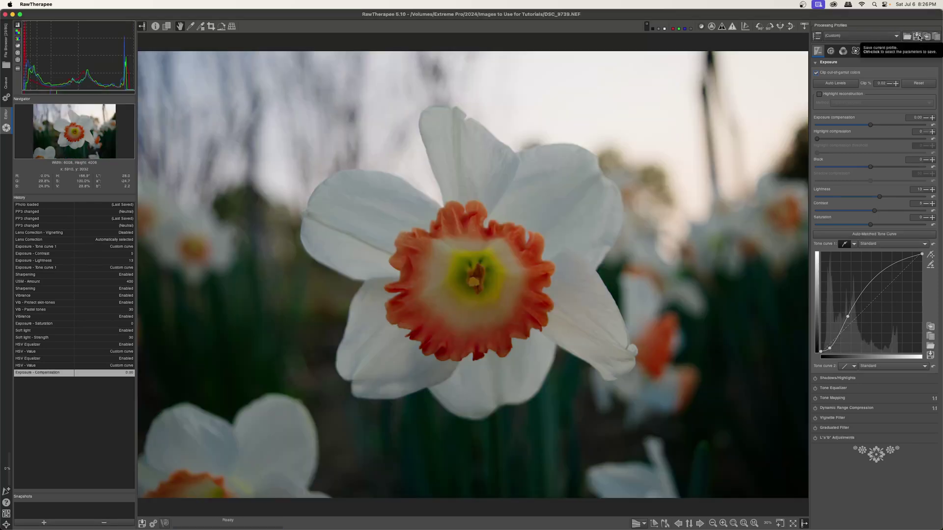
left_click(919, 37)
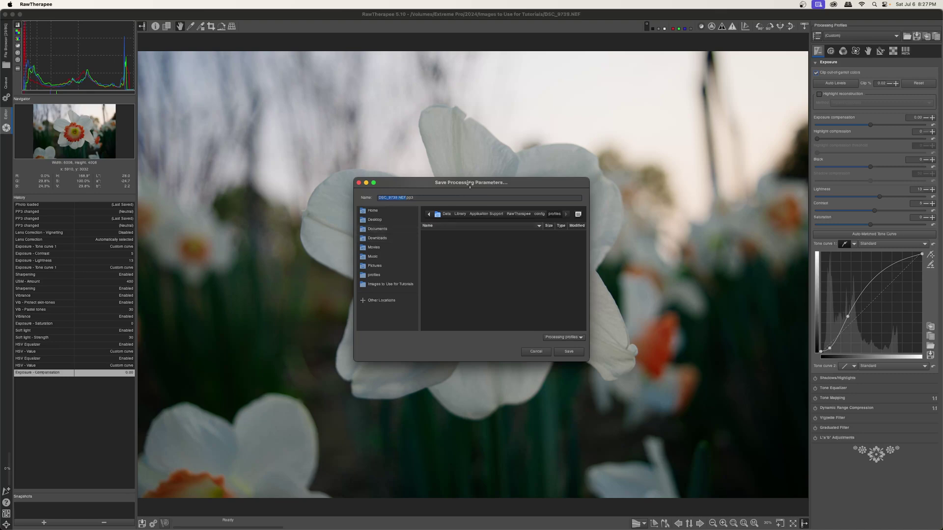
Step: Save the profile as 'Puchy Flowers' in the profiles folder
left_click_drag(471, 214, 477, 210)
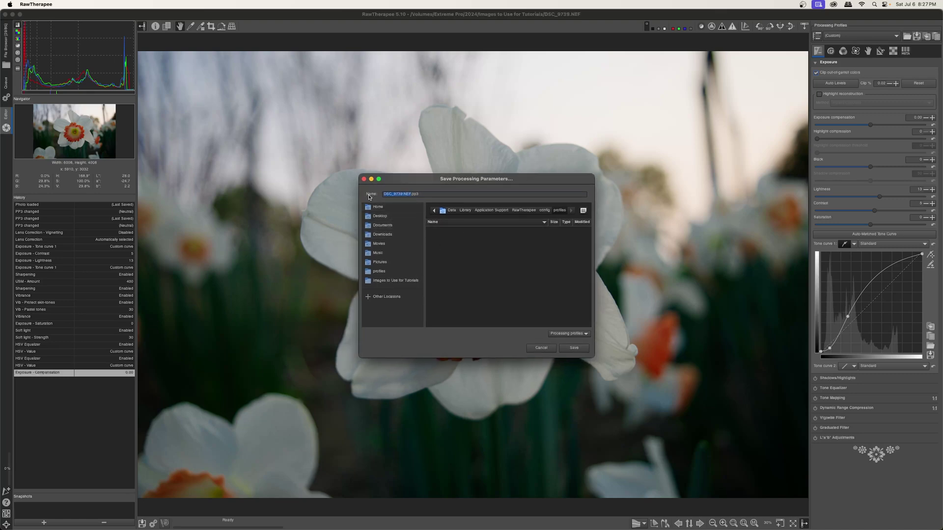
type("F")
type("uchy Flowers")
left_click(578, 351)
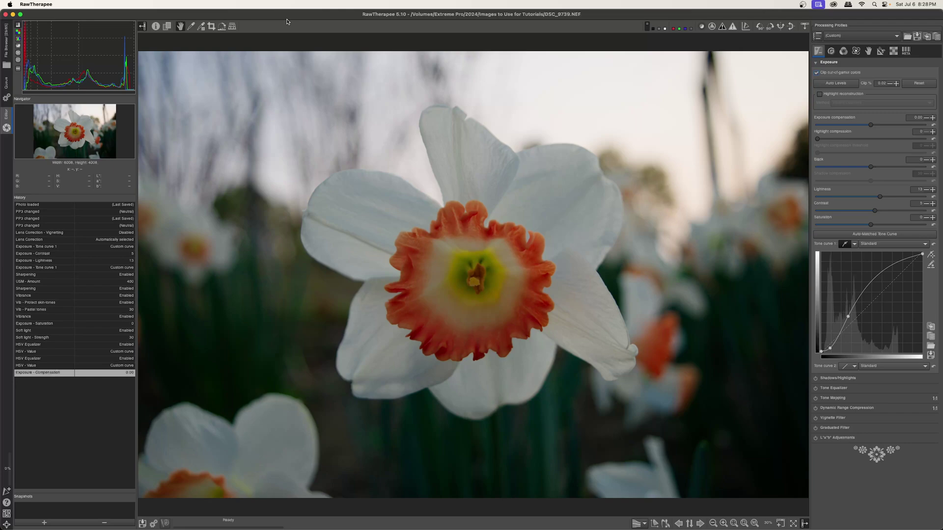
Step: Search the web for rawpedia and open RawPedia's File Paths page
key("super+Tab")
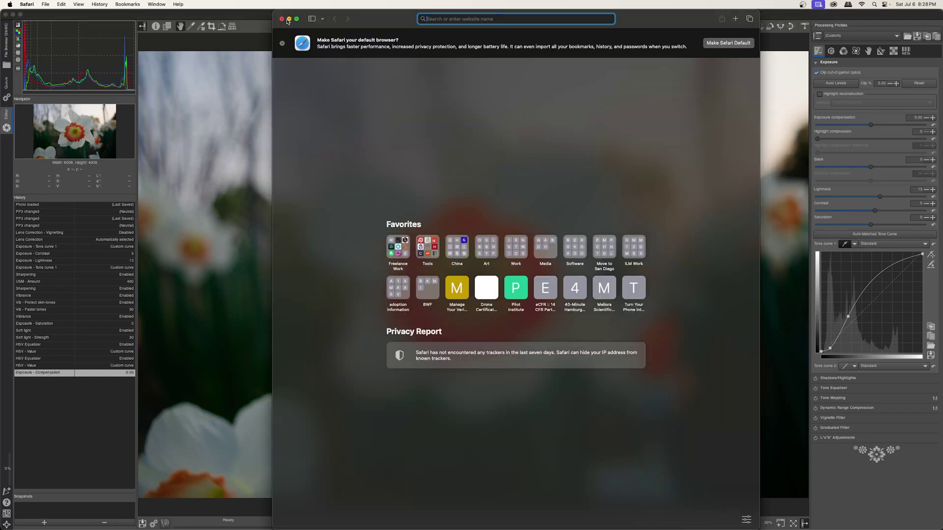
type("rawpedia")
key("Return")
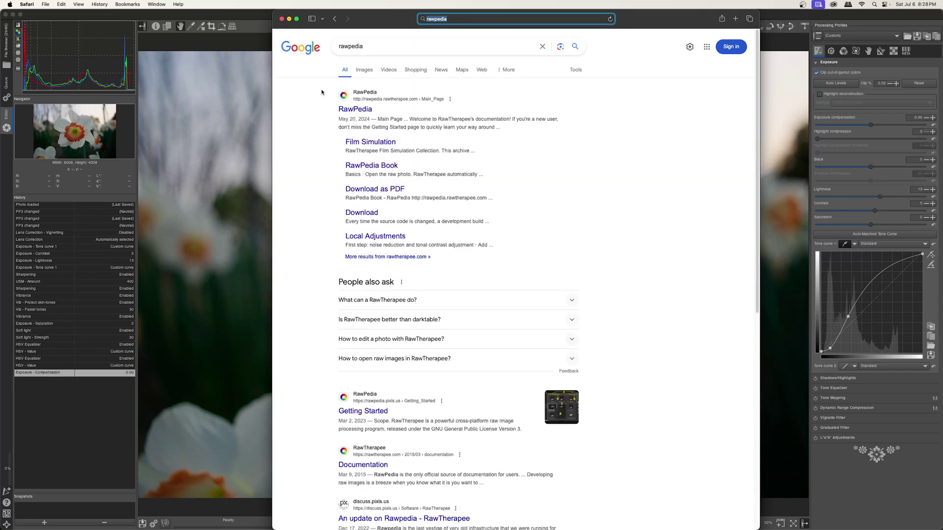
left_click(343, 111)
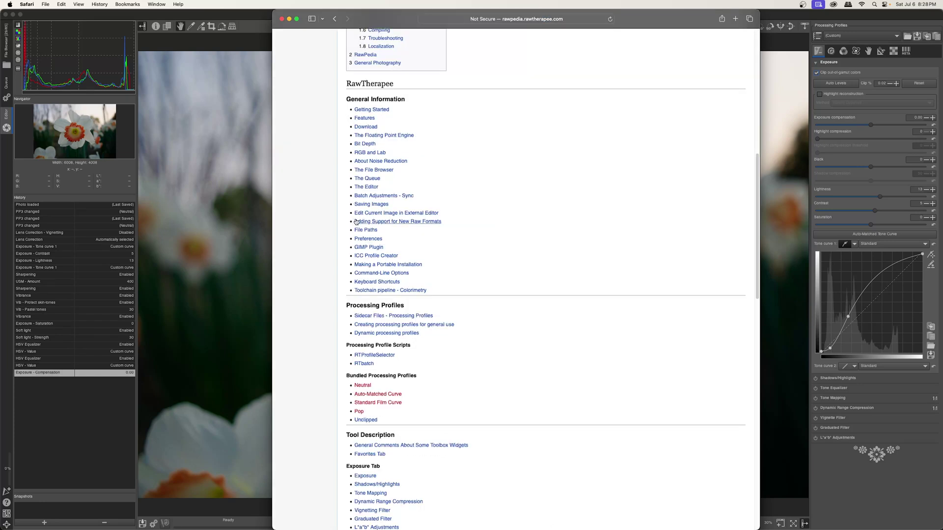
left_click(374, 232)
scroll(461, 261, "down", 5)
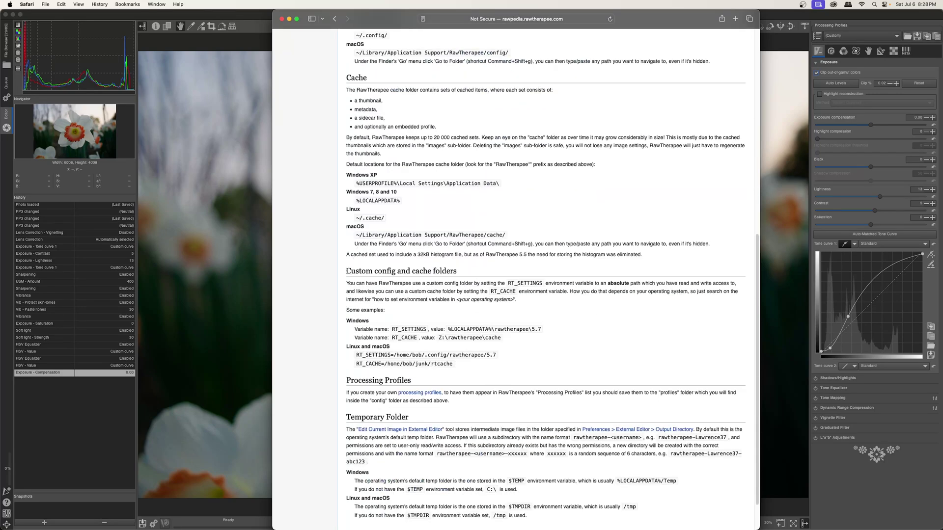
Step: Read the Custom config and cache folders section, then return to RawTherapee
left_click_drag(348, 271, 462, 271)
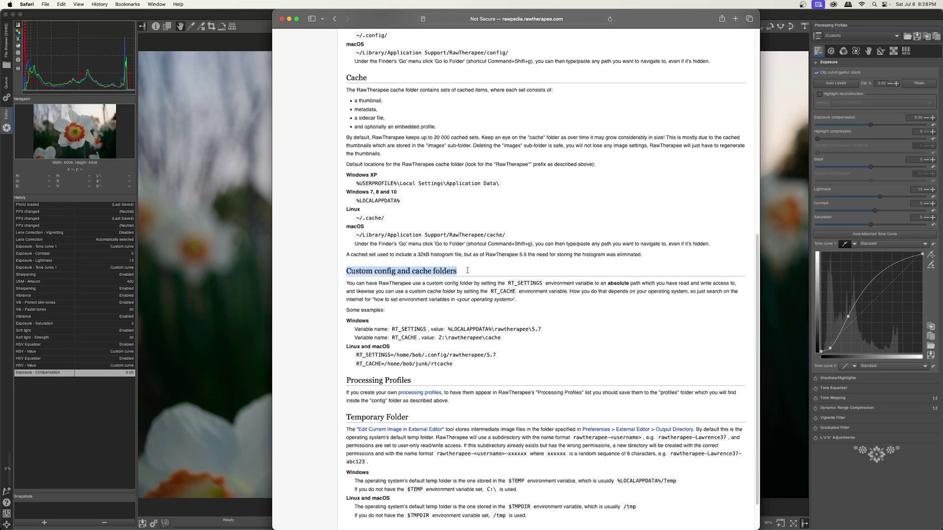
left_click(476, 283)
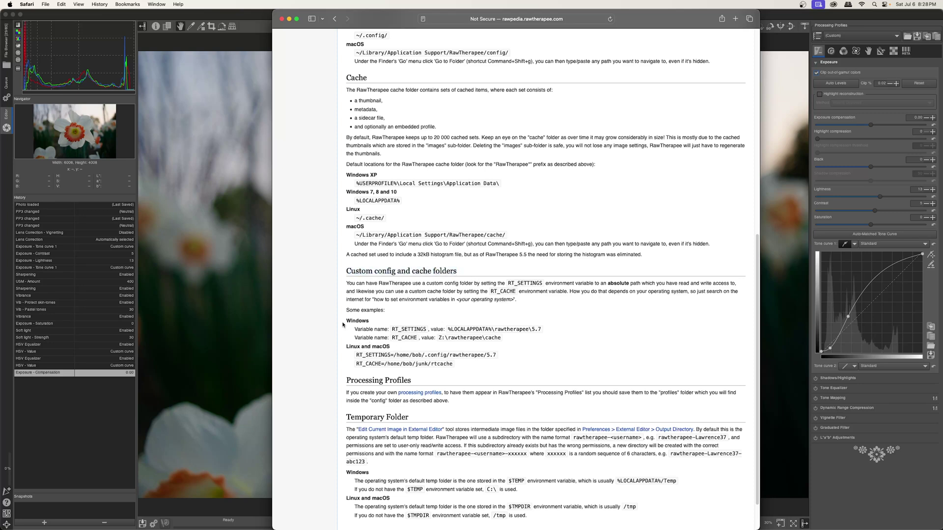
mouse_move(344, 322)
left_mouse_down()
mouse_move(370, 321)
mouse_move(357, 332)
left_mouse_up()
left_click(357, 332)
left_click_drag(474, 329, 529, 330)
left_click(518, 345)
left_click_drag(451, 338, 493, 338)
left_click(473, 351)
left_click_drag(449, 357, 508, 356)
left_click(443, 355)
left_click_drag(372, 272, 399, 271)
left_click(434, 302)
key("cmd+Tab")
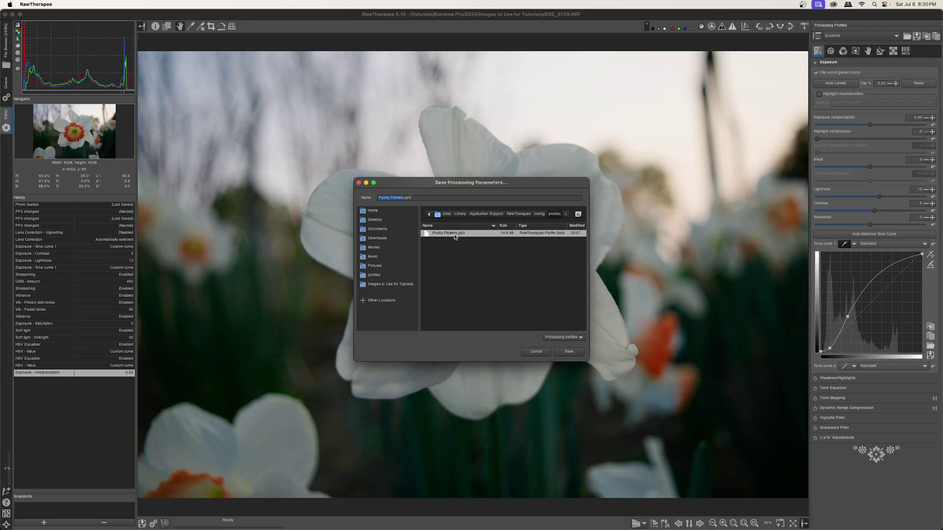
Step: Cancel the save window and show My profiles in the Processing Profiles list
left_click(533, 351)
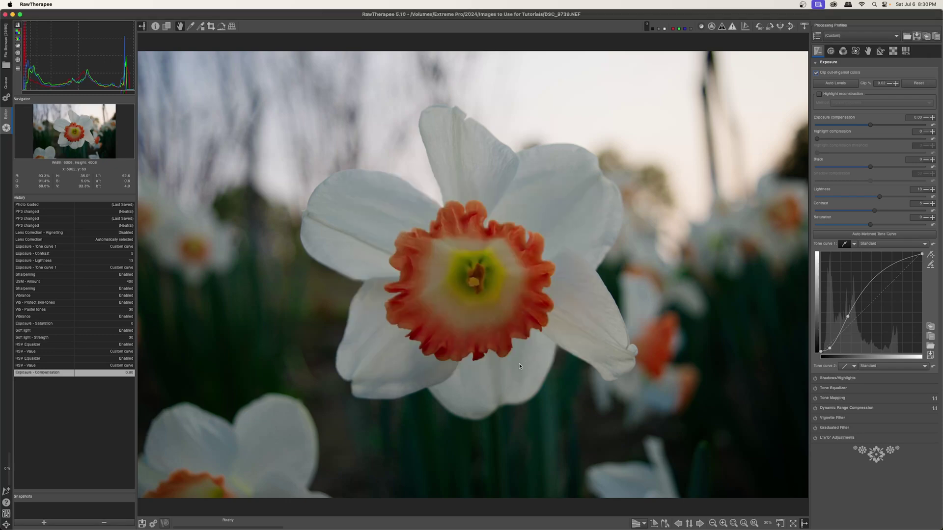
left_click(839, 36)
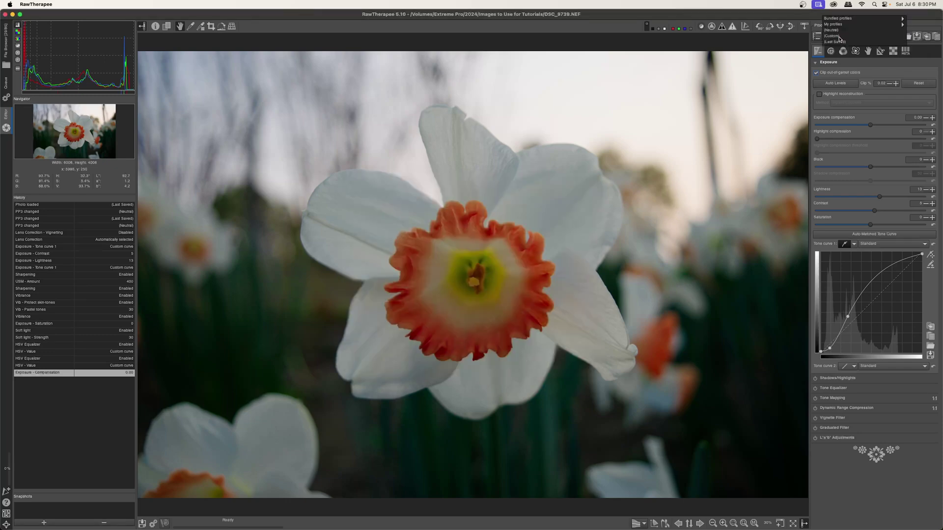
mouse_move(840, 26)
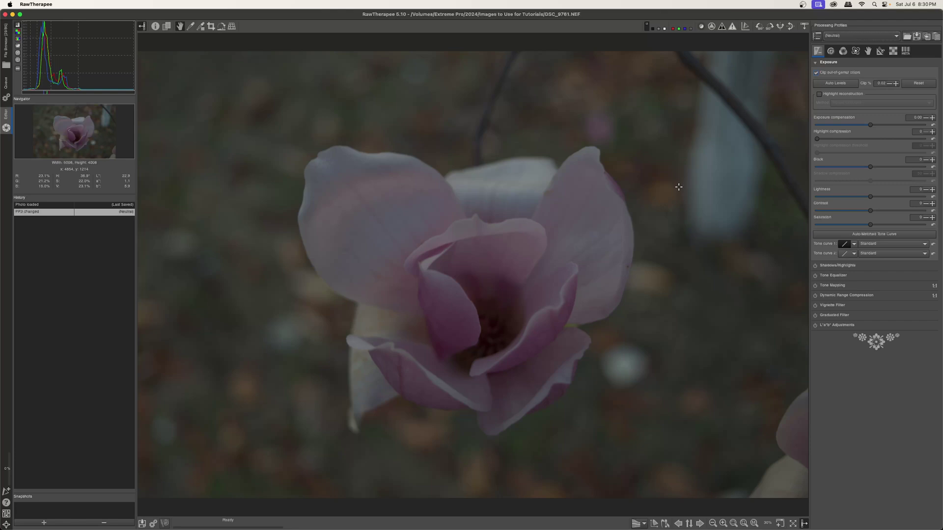
Step: Apply the My profiles > Puchy Flowers profile to the magnolia, then review its Color and Exposure settings
left_click(834, 37)
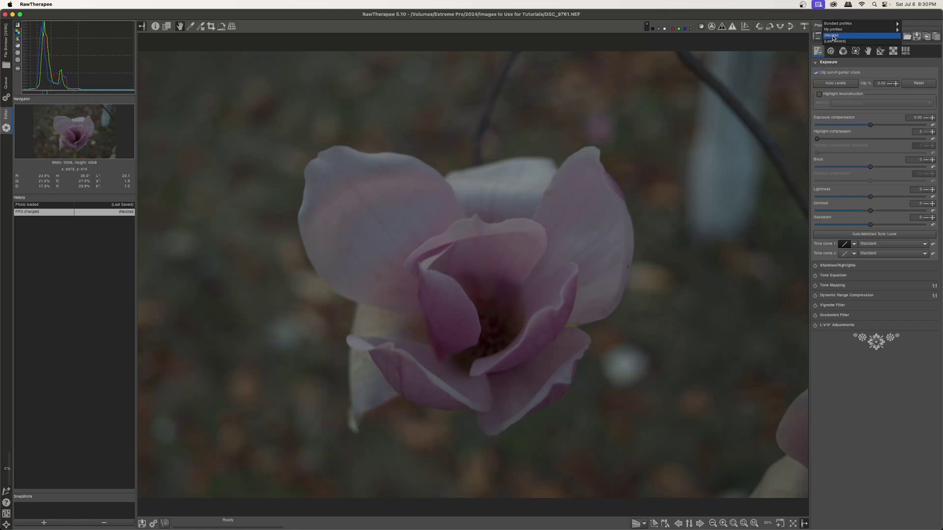
mouse_move(833, 31)
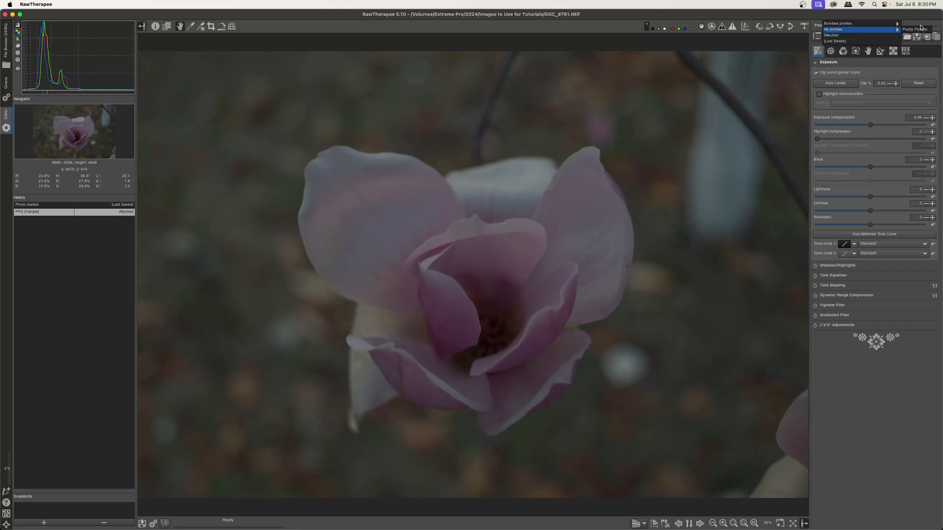
left_click(918, 30)
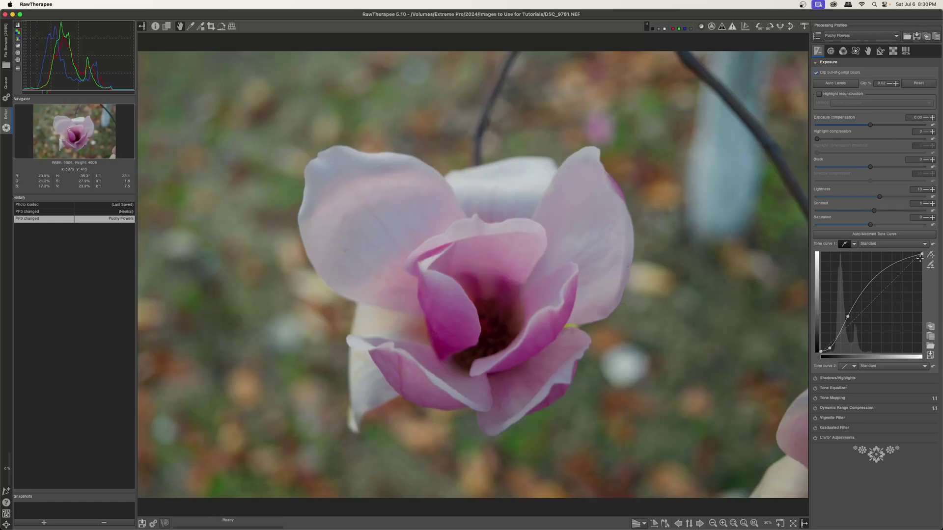
left_click(843, 51)
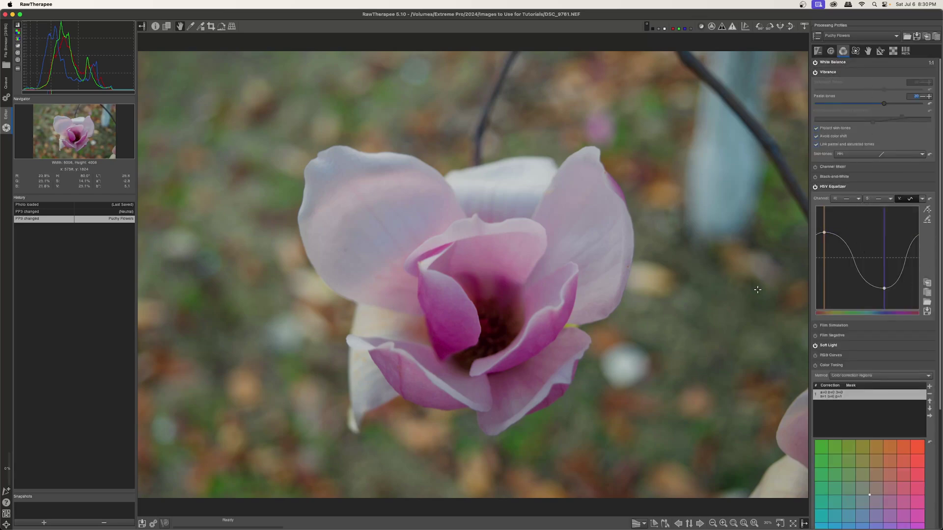
left_click(818, 51)
Step: Set exposure compensation to 0.35 and Black to 244, then enable Color Toning with a warmer correction
left_click_drag(871, 128, 872, 129)
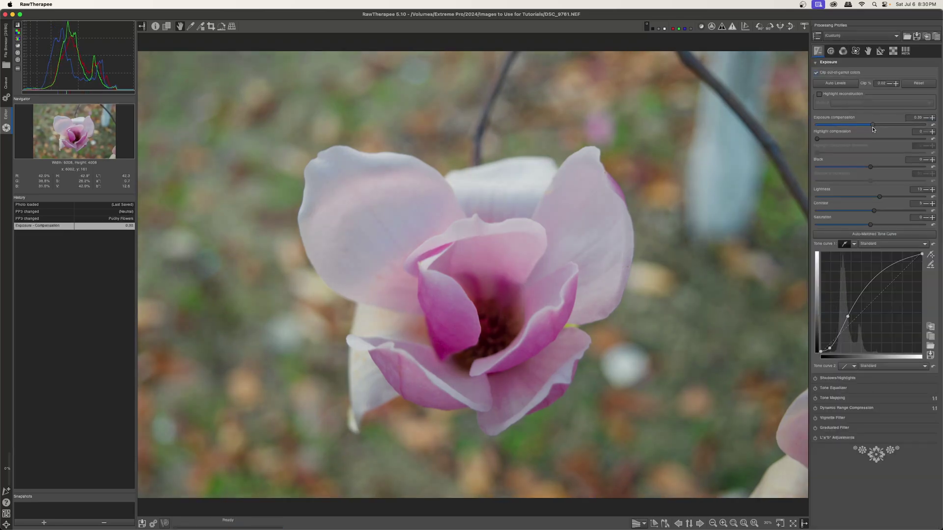
left_click_drag(870, 167, 874, 170)
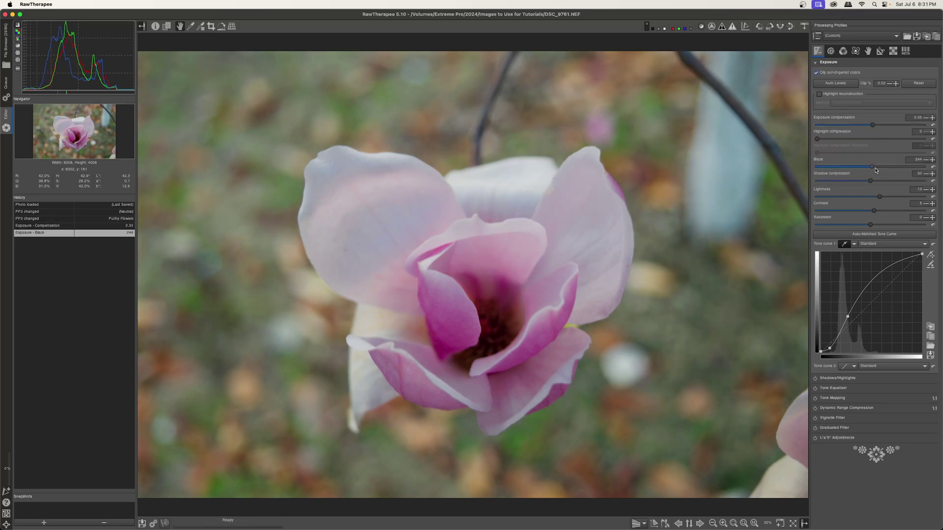
left_click(843, 51)
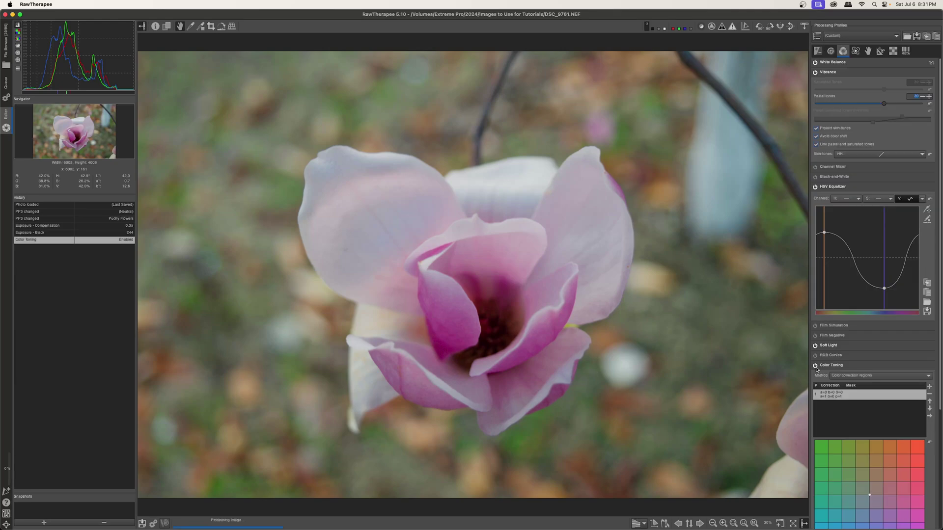
left_click(831, 369)
left_click(831, 369)
mouse_move(869, 495)
left_mouse_down()
mouse_move(902, 473)
mouse_move(878, 489)
left_mouse_up()
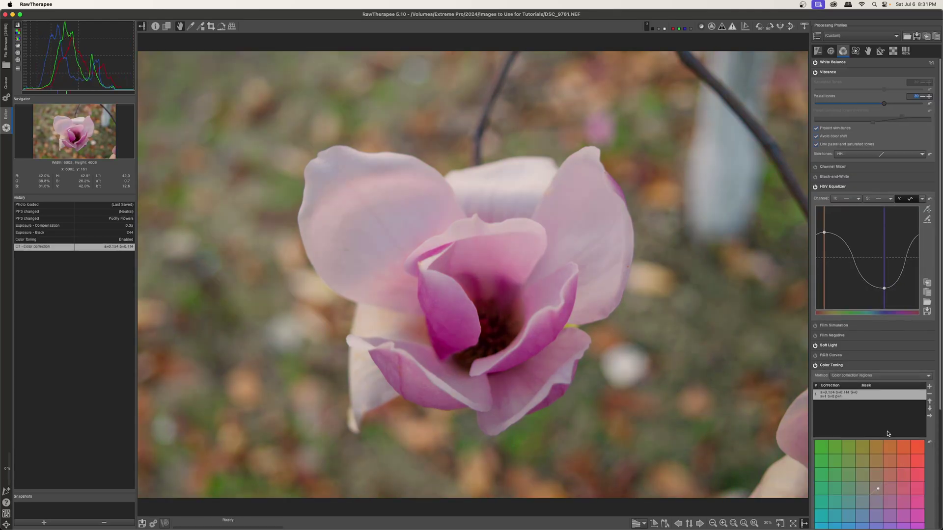